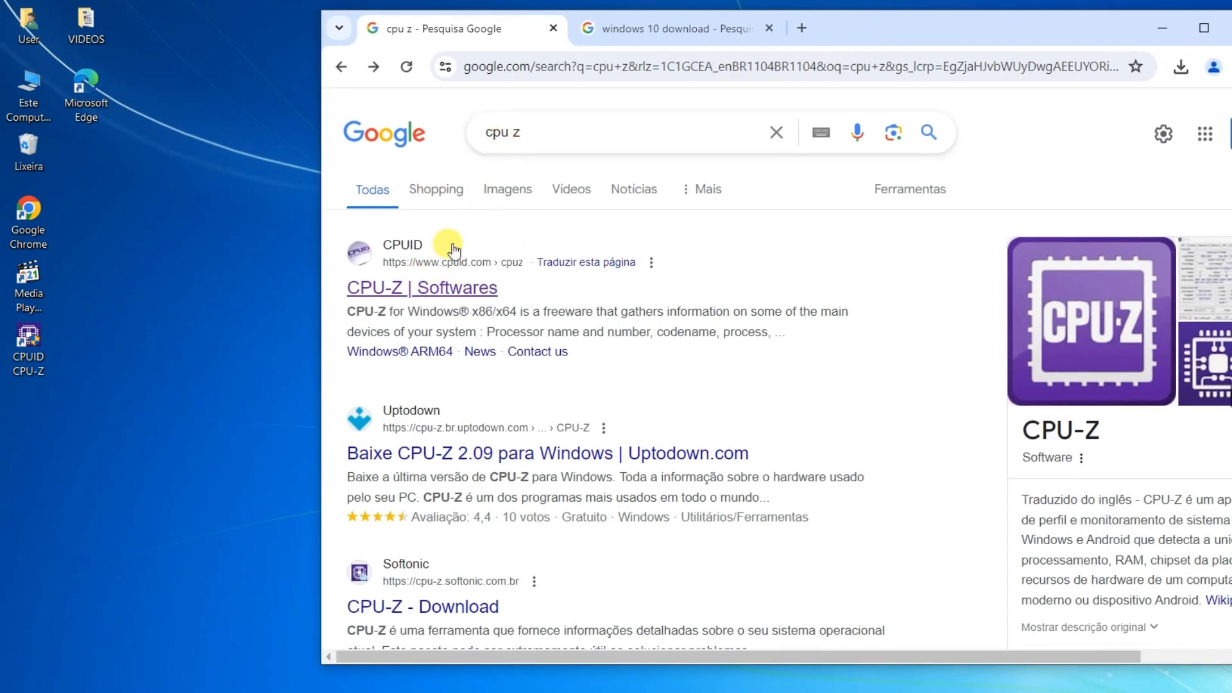
# - Open the CPUID CPU-Z page from the search results and find the version 2.09 Windows downloads
pyautogui.click(372, 294)
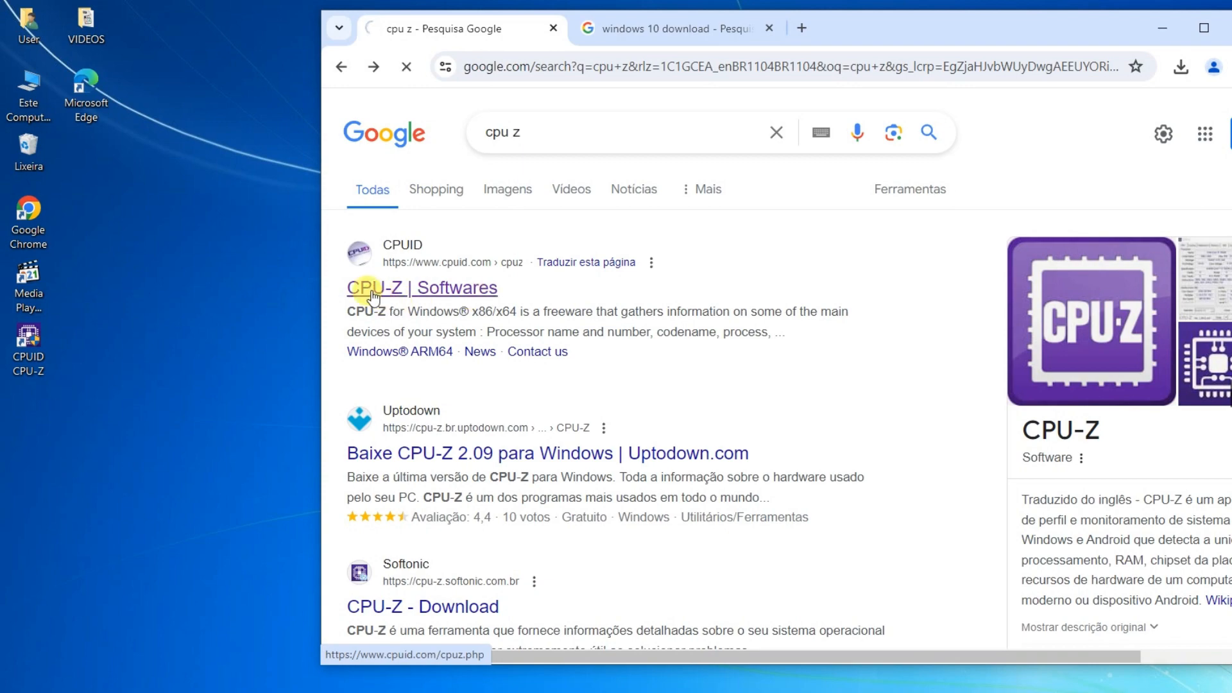
pyautogui.scroll(-3, 692, 357)
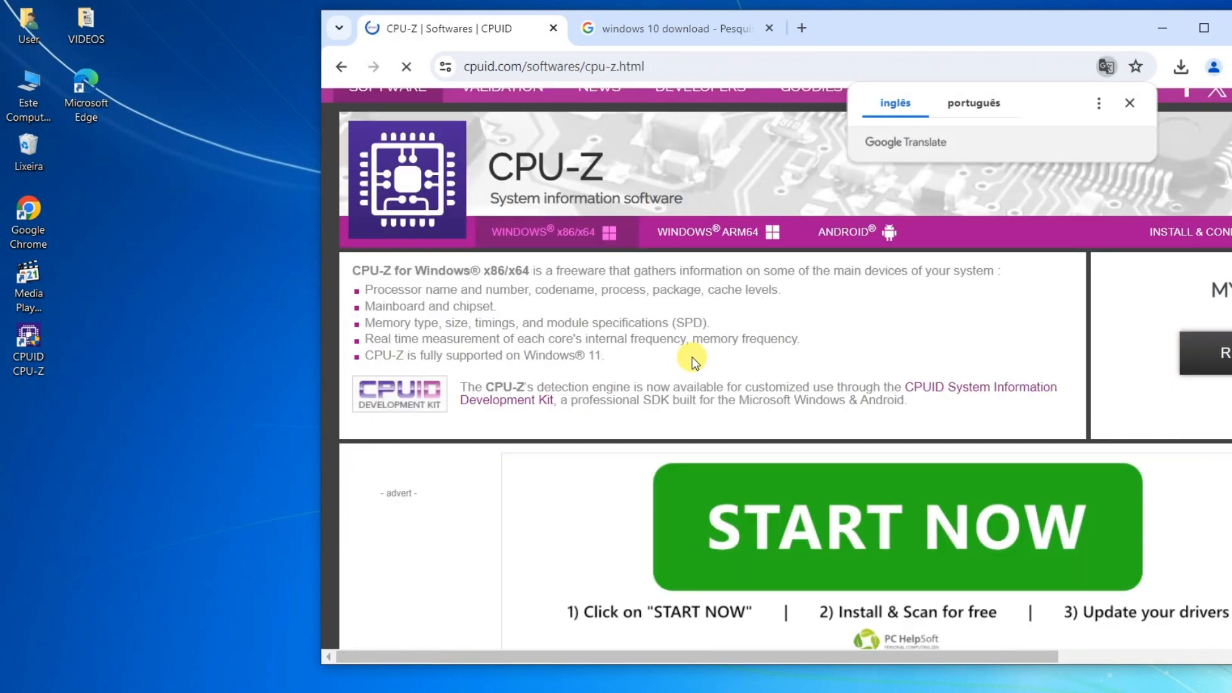
pyautogui.scroll(-10, 692, 357)
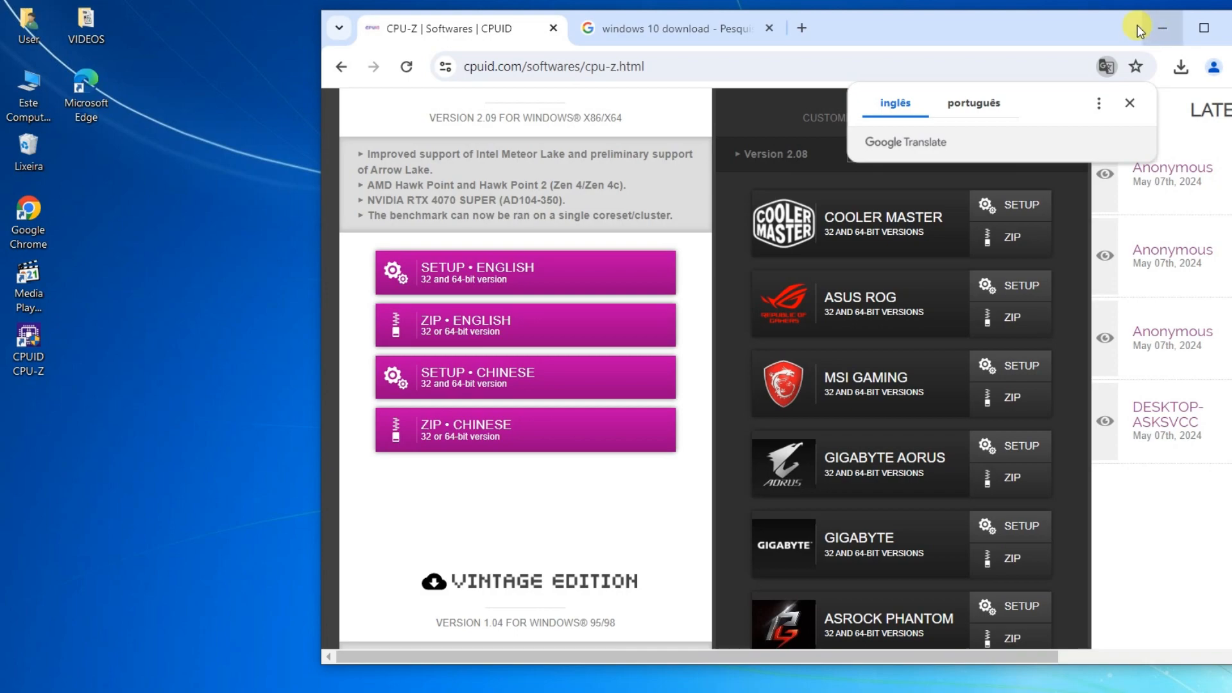
# - Launch CPU-Z from the desktop, minimize the browser, and examine the processor and memory information
pyautogui.click(34, 338)
pyautogui.doubleClick(34, 337)
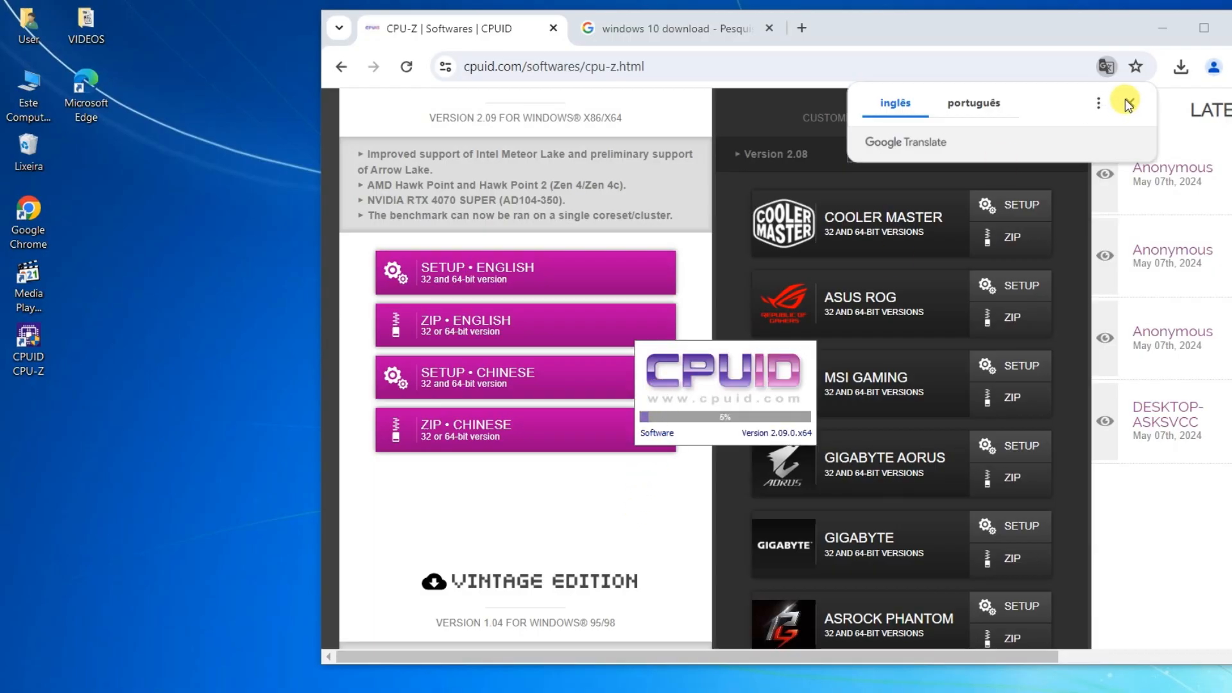
pyautogui.click(1168, 31)
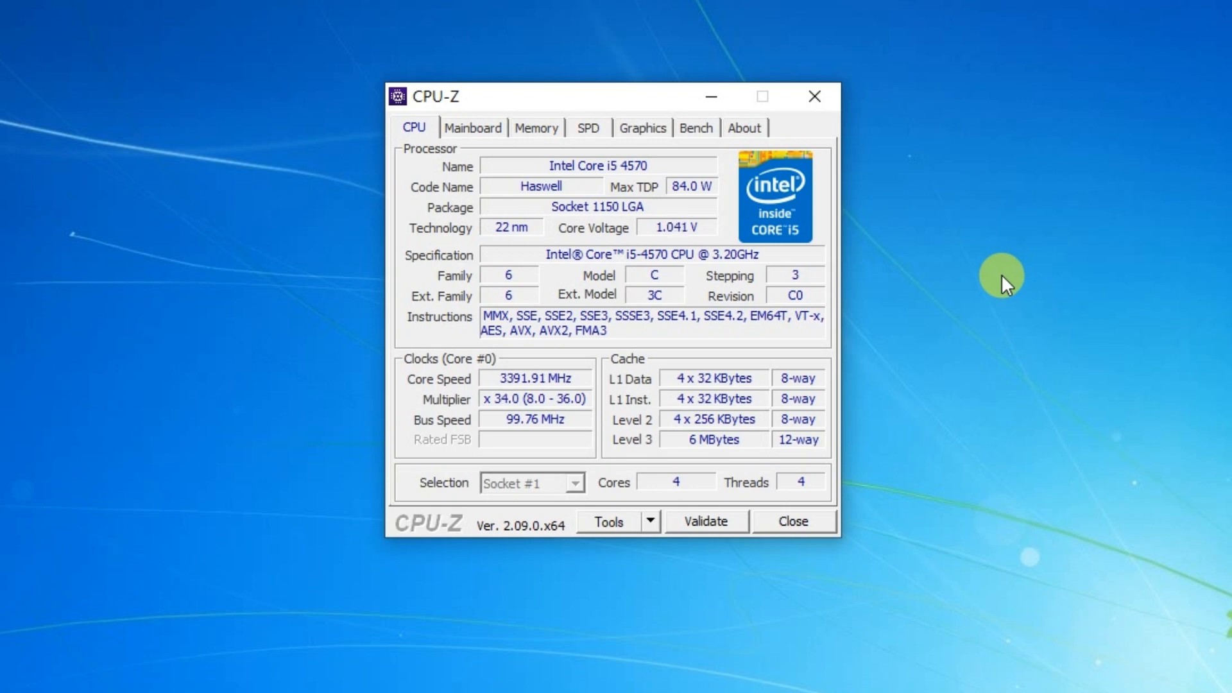
pyautogui.click(549, 128)
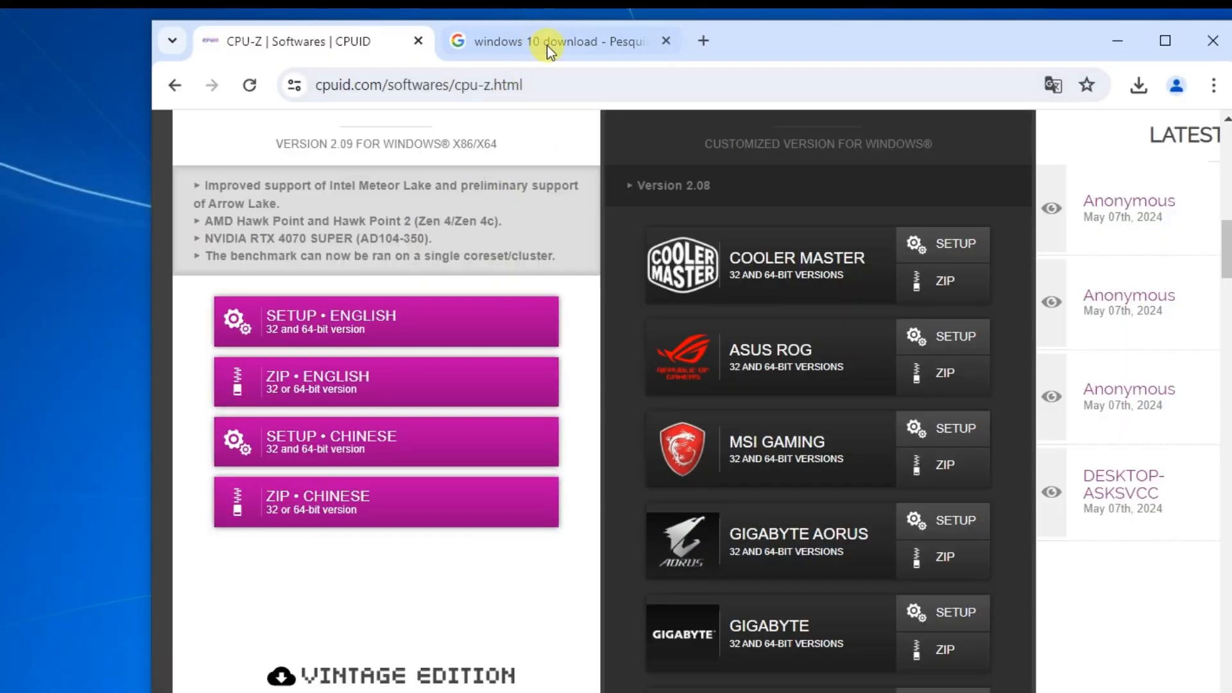
# - Switch to the browser's "windows 10 download" search results and open Microsoft's Windows 10 disc image page
pyautogui.click(548, 40)
pyautogui.moveTo(681, 40); pyautogui.dragTo(653, 39)
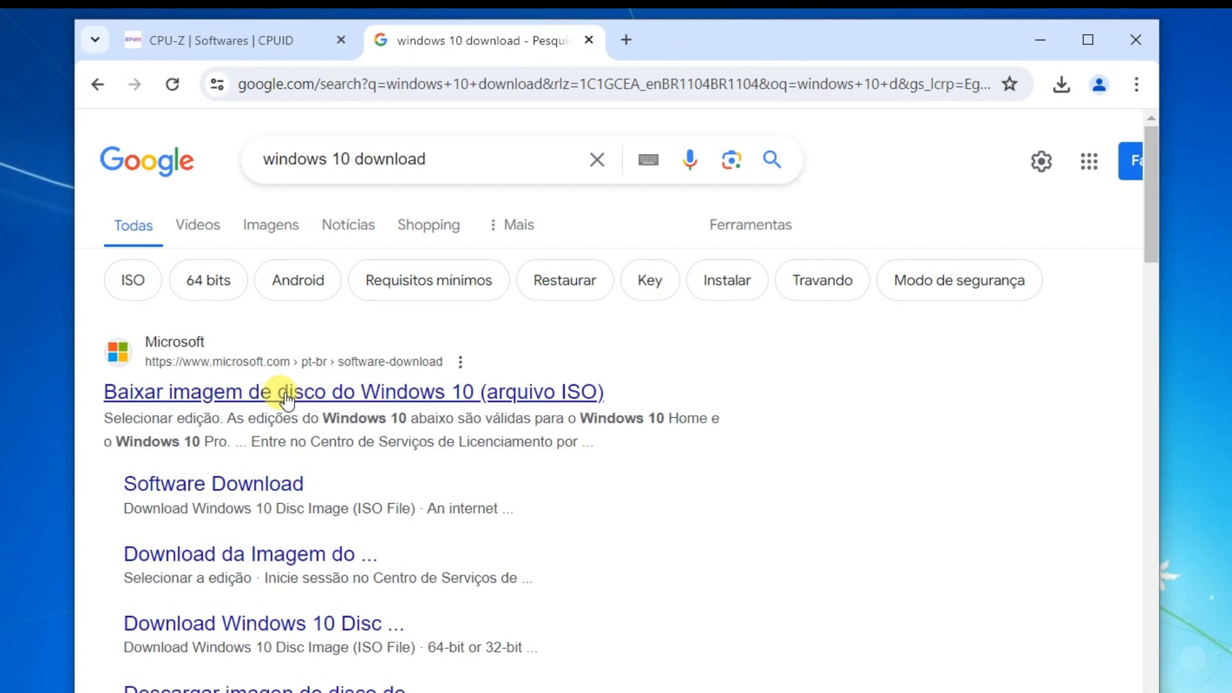
pyautogui.click(313, 399)
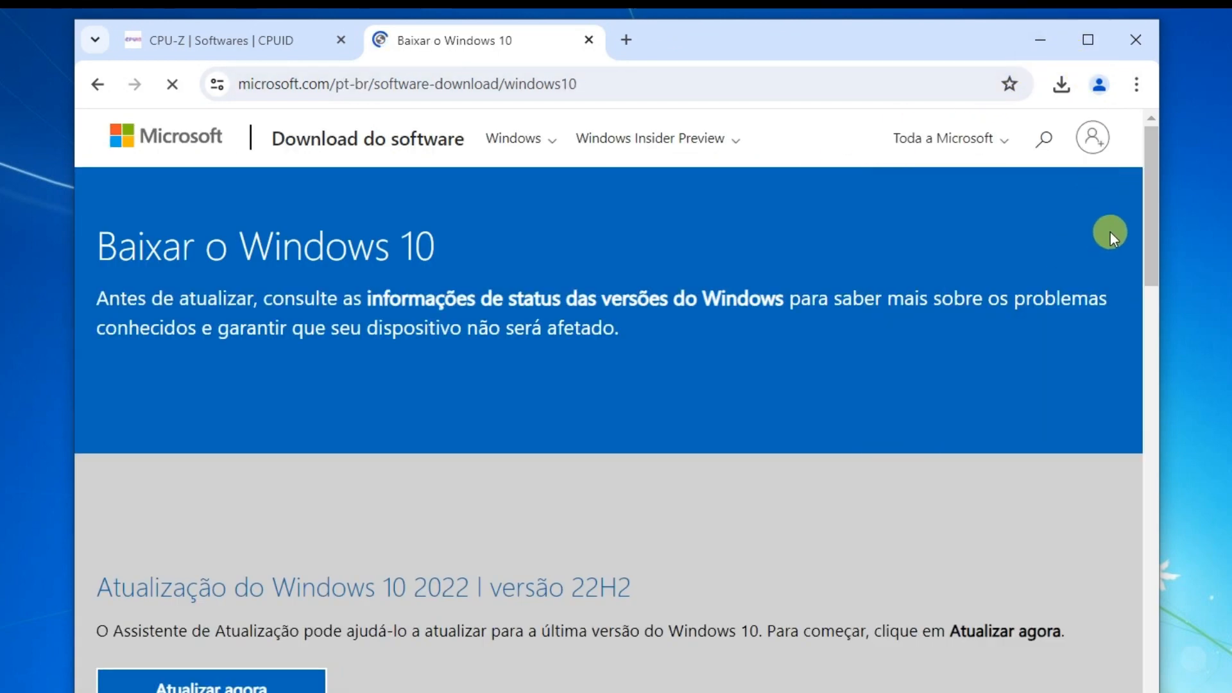
# - Download the Windows 10 media creation tool from the section on installing Windows 10 on a computer
pyautogui.scroll(-8, 957, 379)
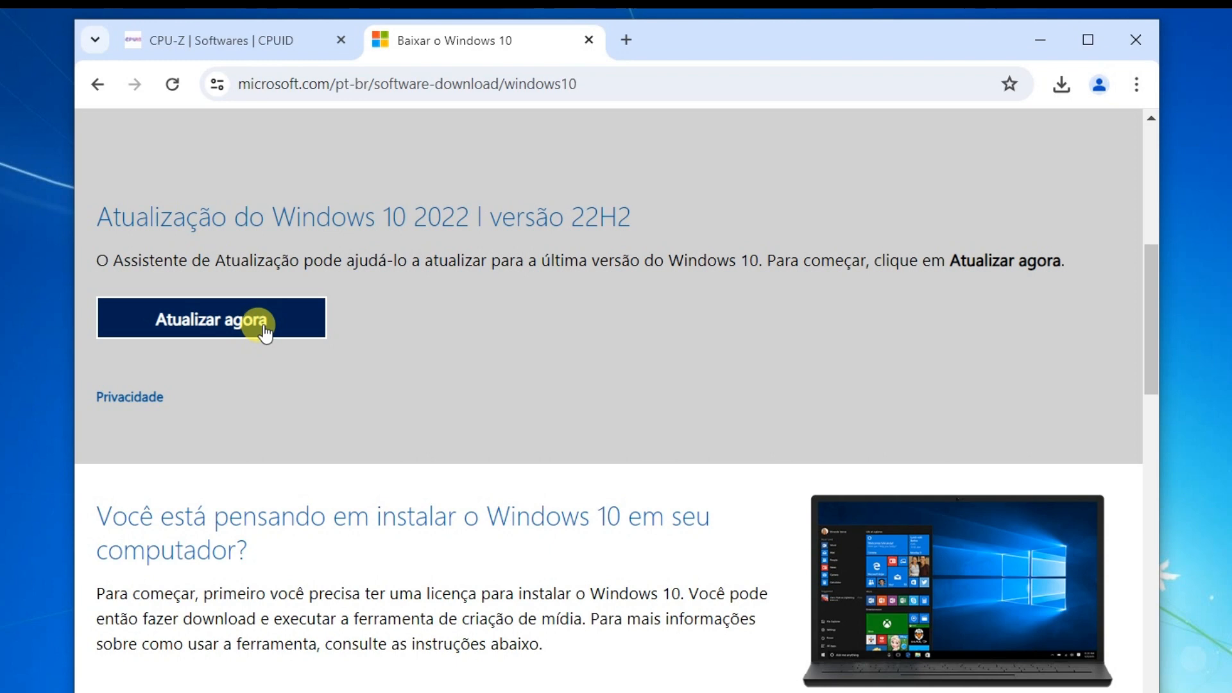
pyautogui.scroll(-5, 667, 319)
pyautogui.scroll(-2, 729, 307)
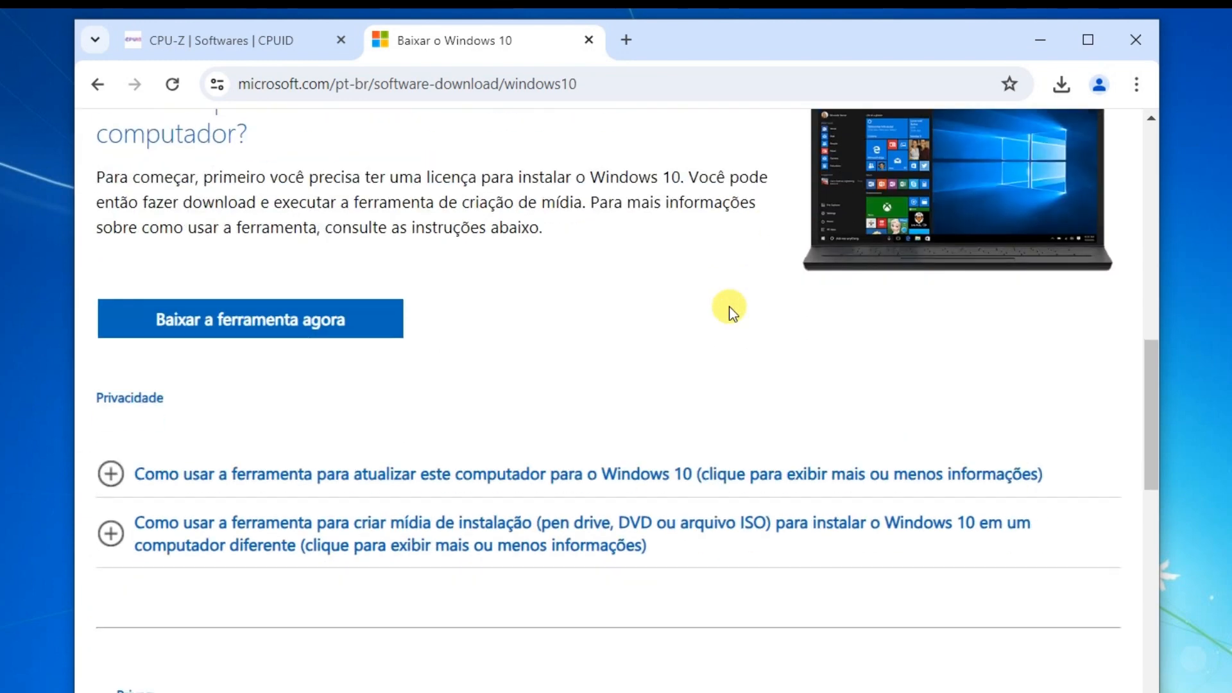
pyautogui.scroll(2, 729, 307)
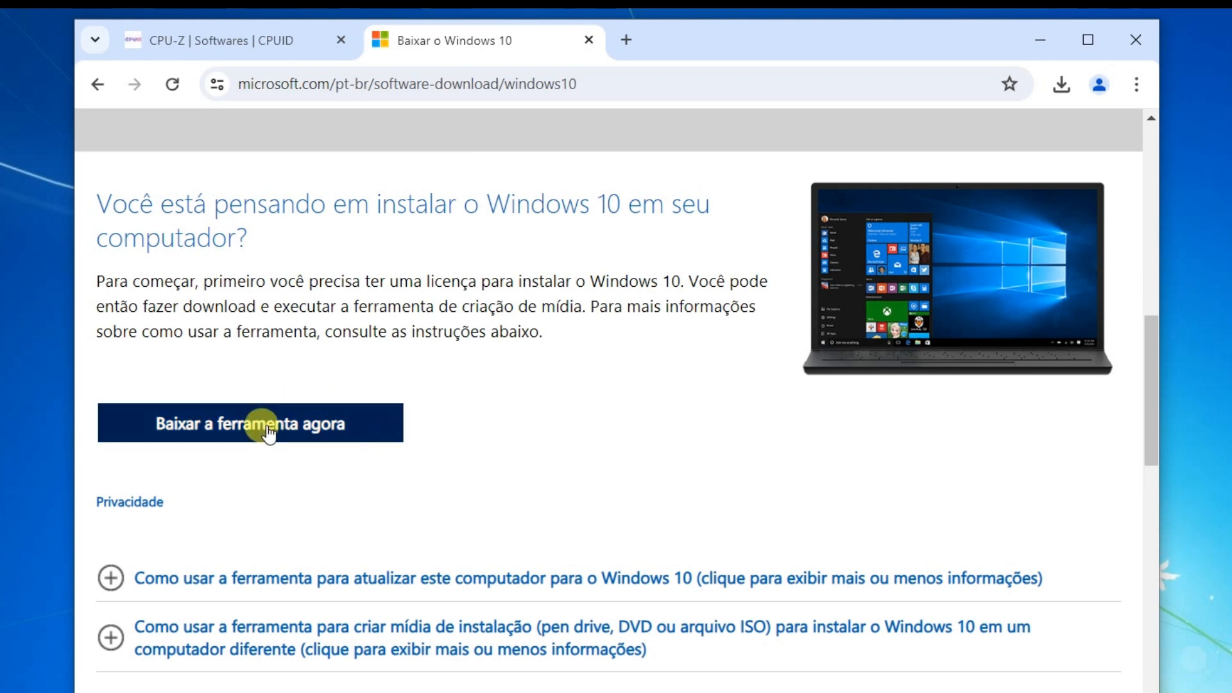
pyautogui.click(301, 428)
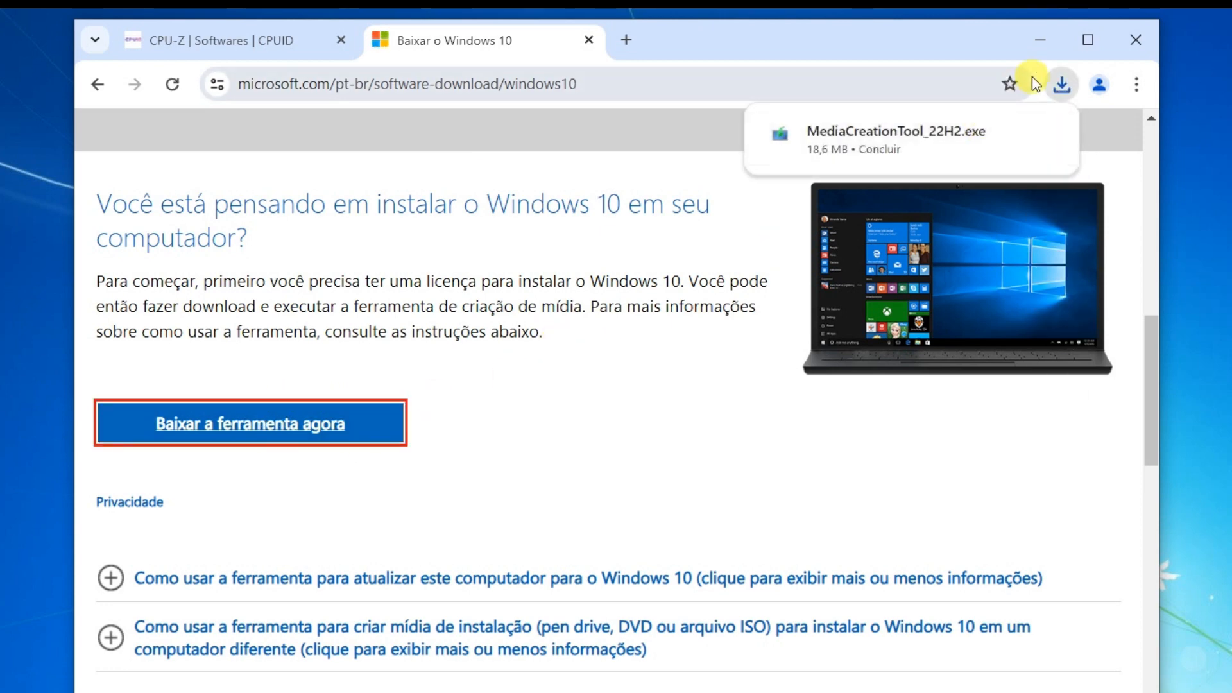
# - Run the downloaded MediaCreationTool_22H2.exe and clear the browser and CPU-Z windows off the desktop
pyautogui.moveTo(837, 152)
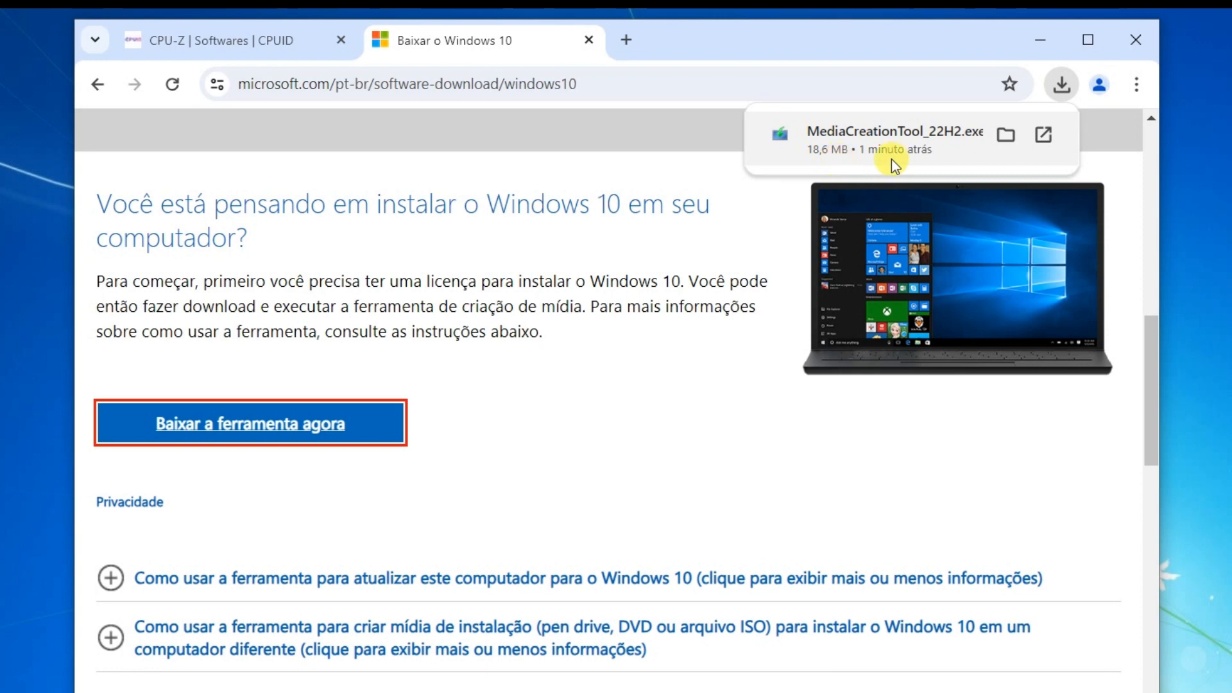
pyautogui.click(851, 148)
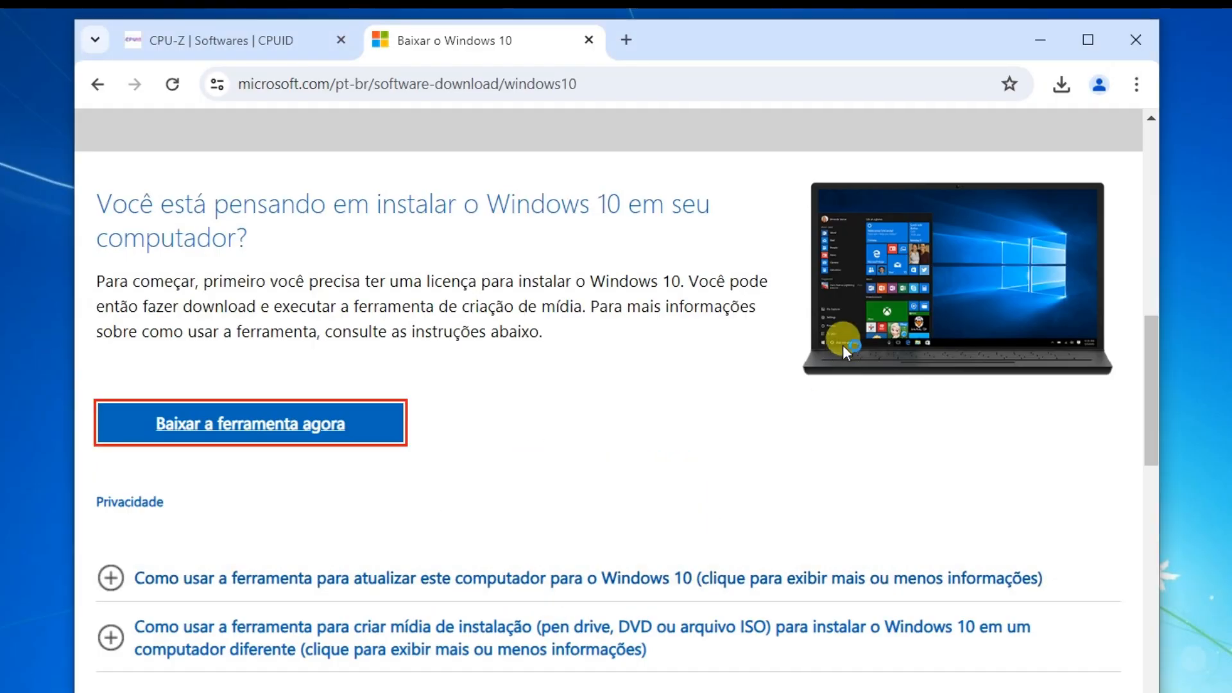
pyautogui.click(1040, 40)
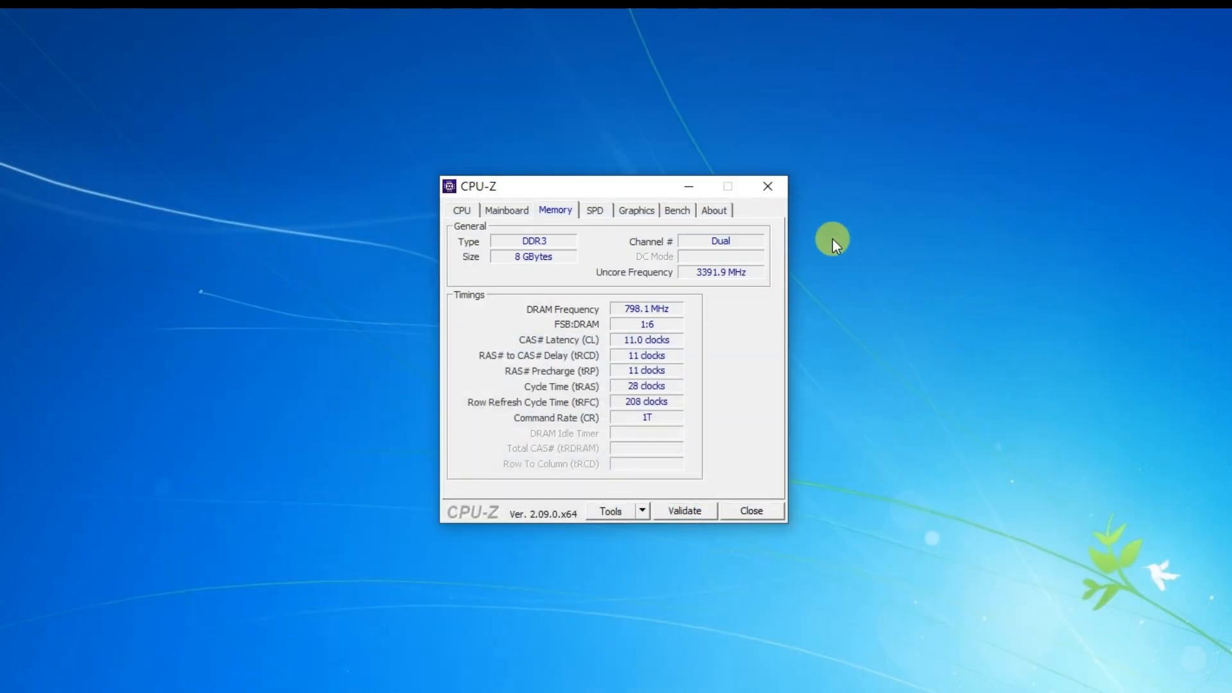
pyautogui.click(760, 190)
pyautogui.moveTo(710, 243); pyautogui.dragTo(657, 114)
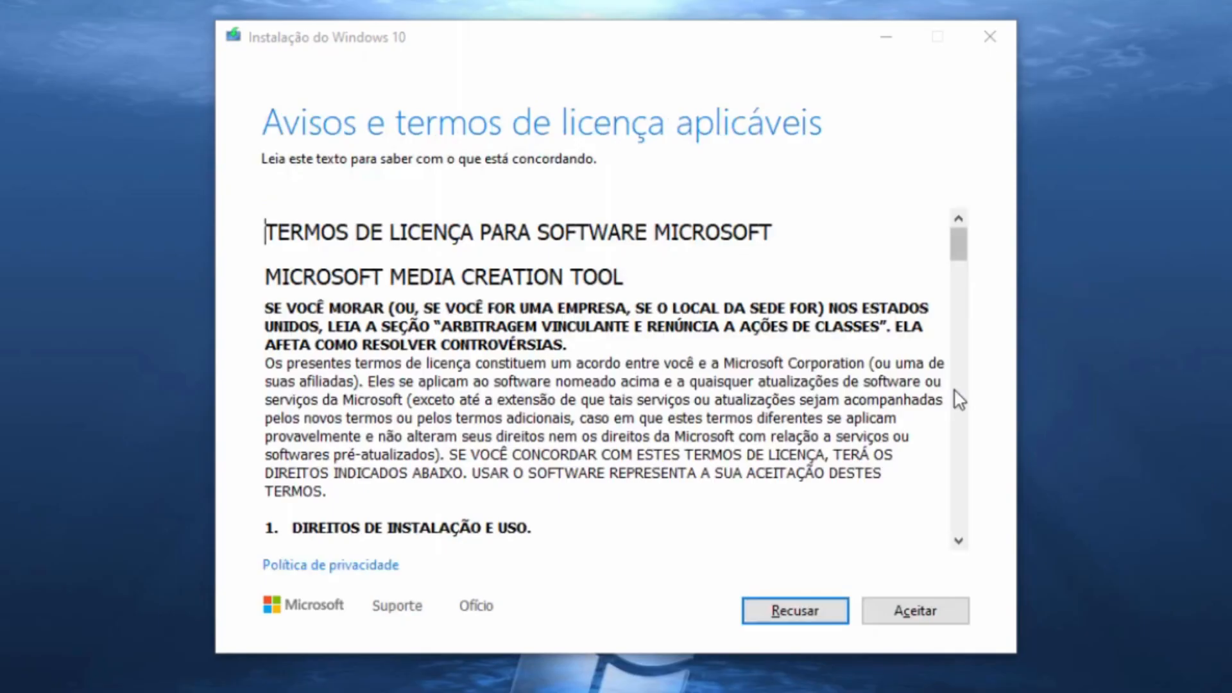
# - Accept the license terms and choose to create installation media (USB drive, DVD or ISO file) for another computer
pyautogui.click(916, 613)
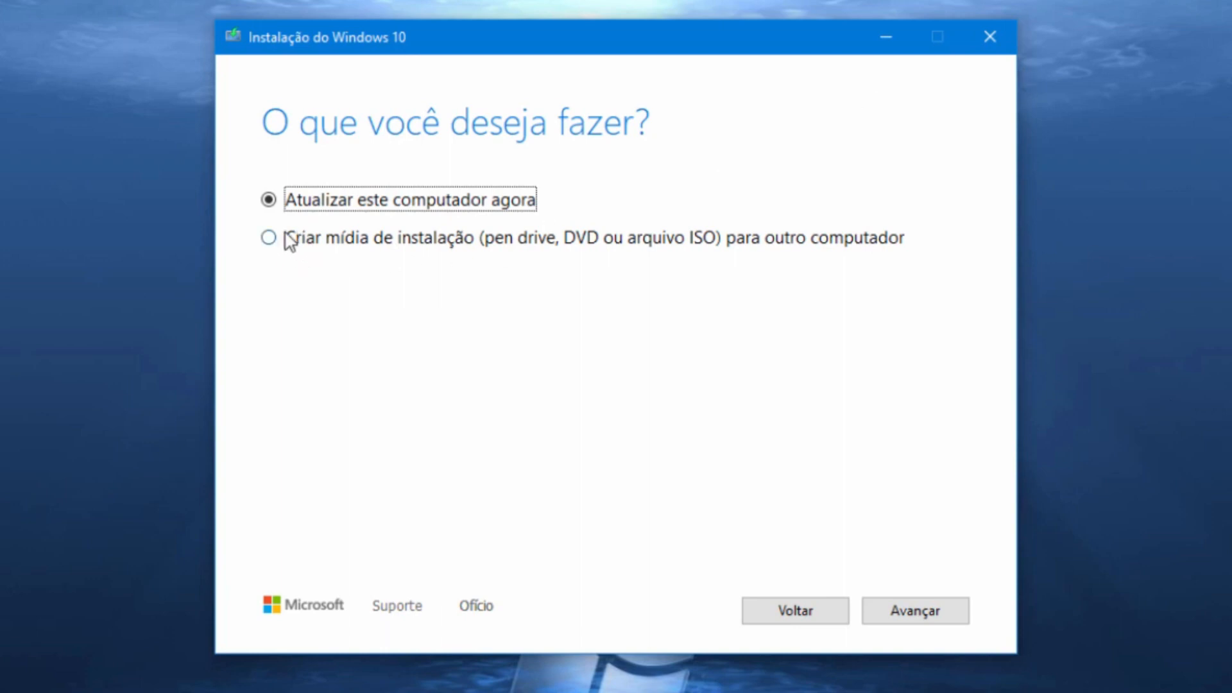
pyautogui.click(270, 238)
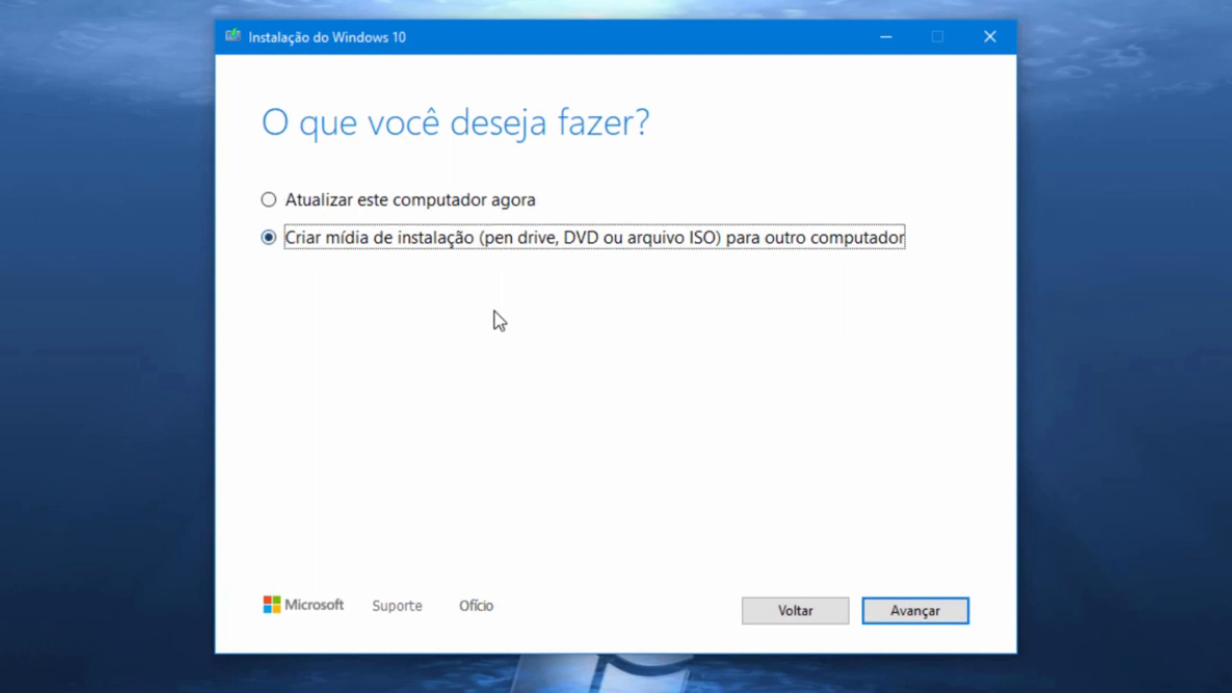
pyautogui.click(896, 614)
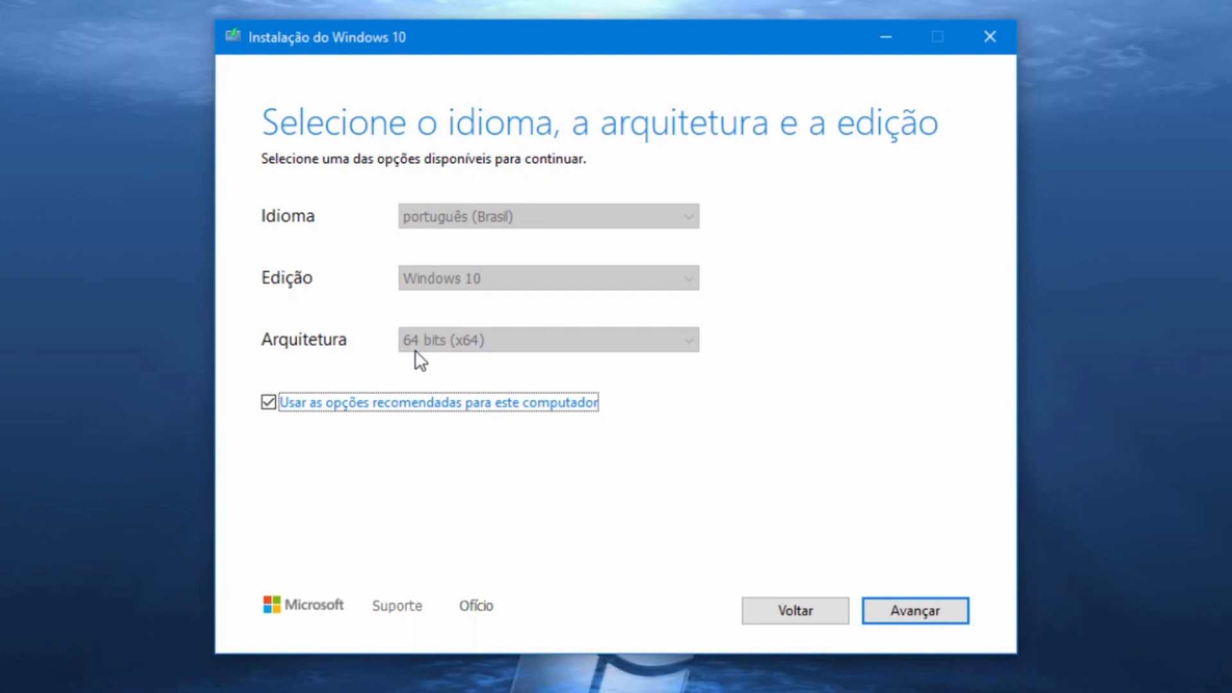
# - Turn off the recommended options for this computer and select 64 bits (x64) as the architecture
pyautogui.click(267, 403)
pyautogui.click(466, 341)
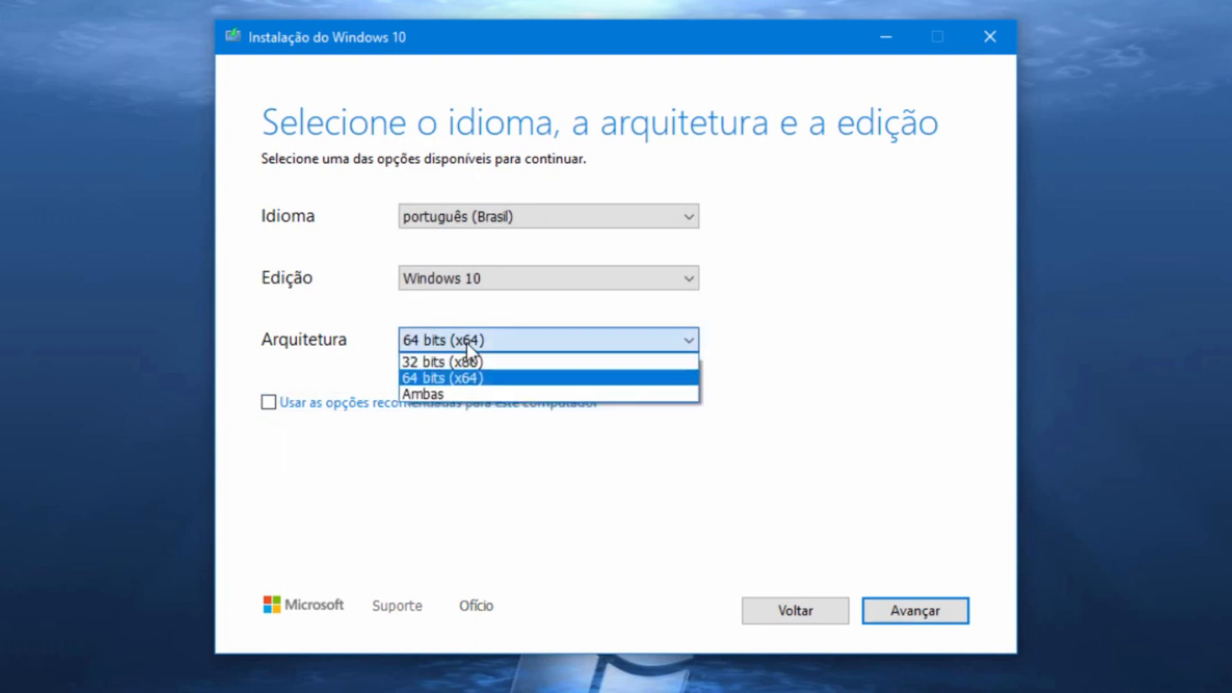
pyautogui.click(441, 378)
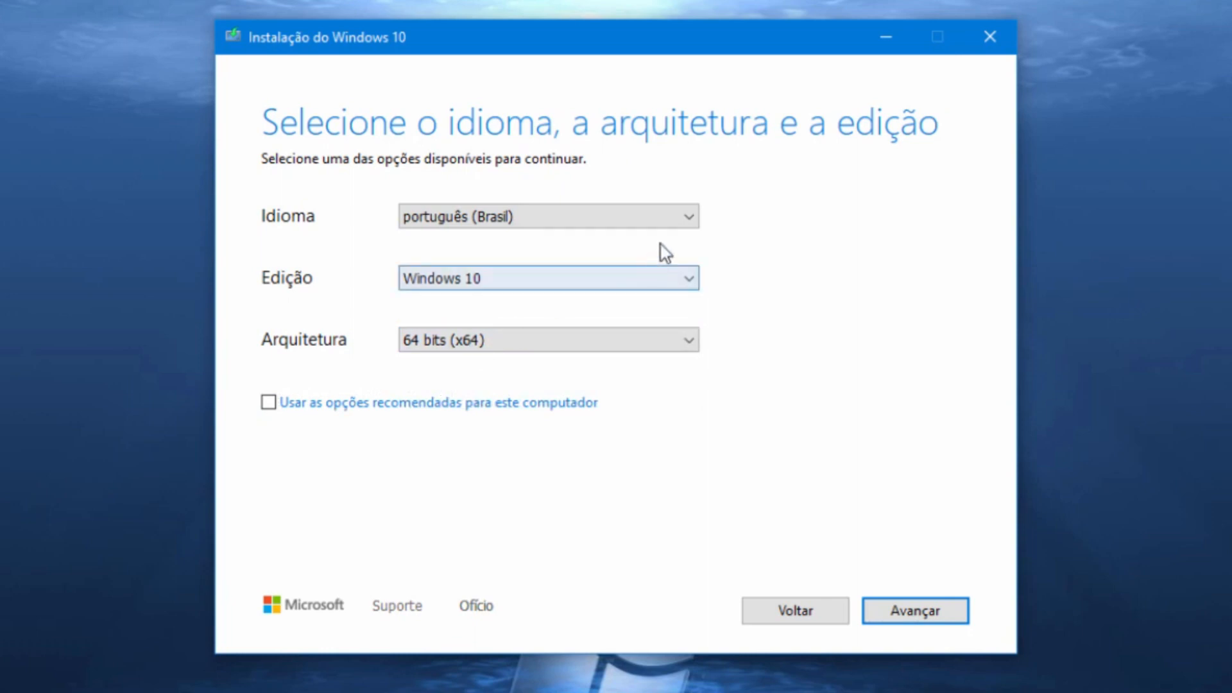
# - Review the language and edition choices, keep português (Brasil) and Windows 10, and continue to the media choice
pyautogui.click(686, 221)
pyautogui.scroll(4, 687, 219)
pyautogui.click(815, 213)
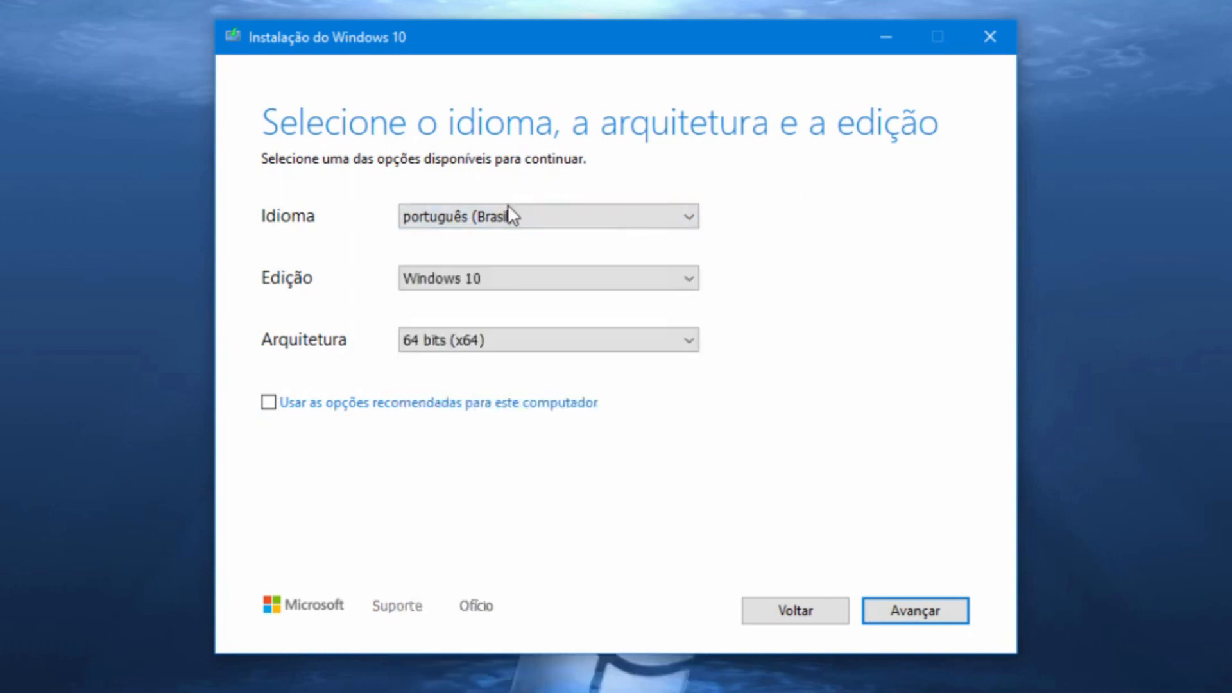
pyautogui.click(691, 280)
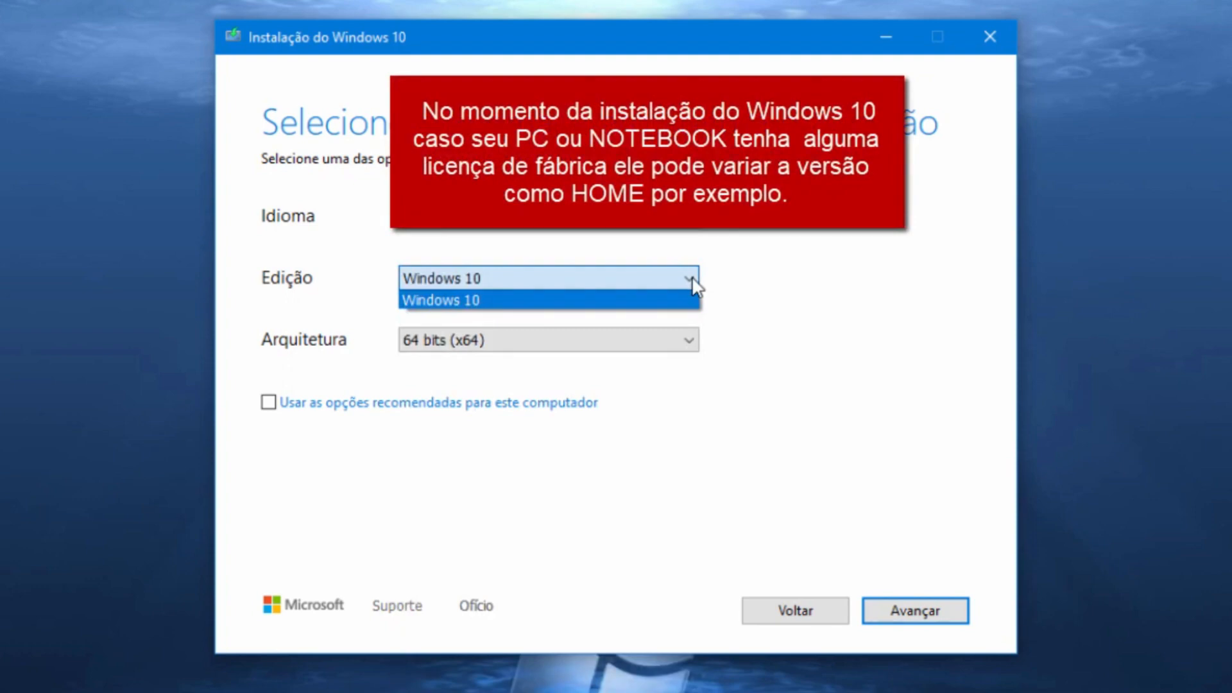
pyautogui.click(894, 253)
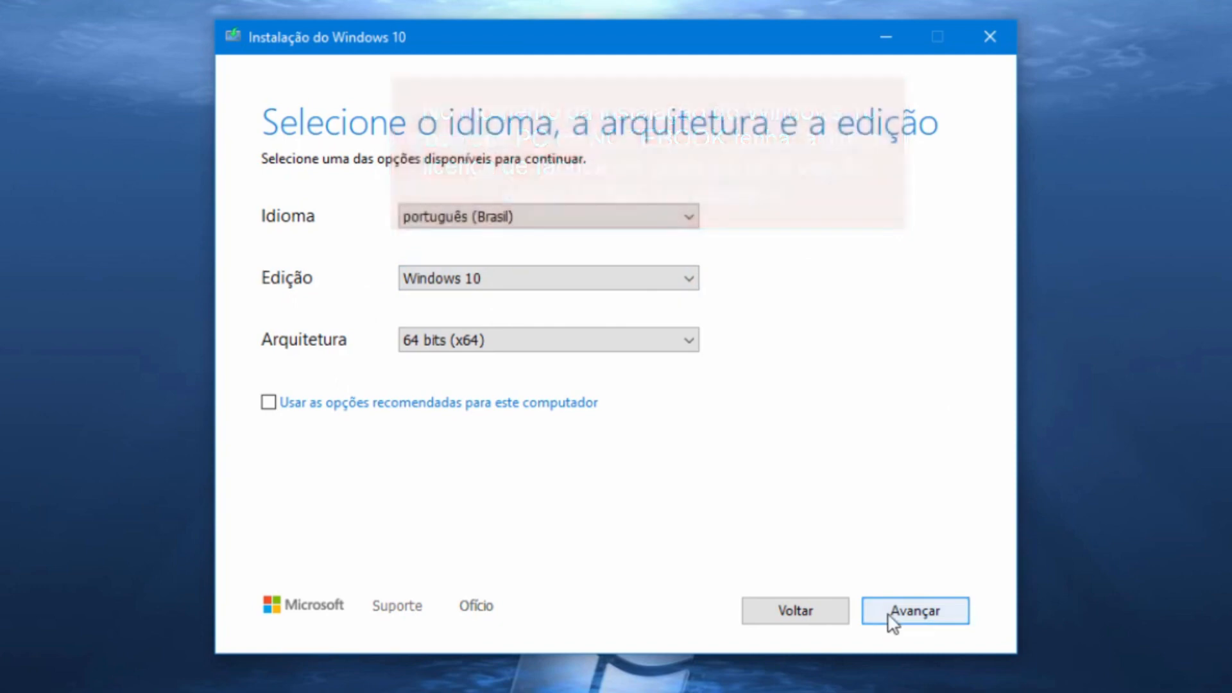
pyautogui.click(887, 618)
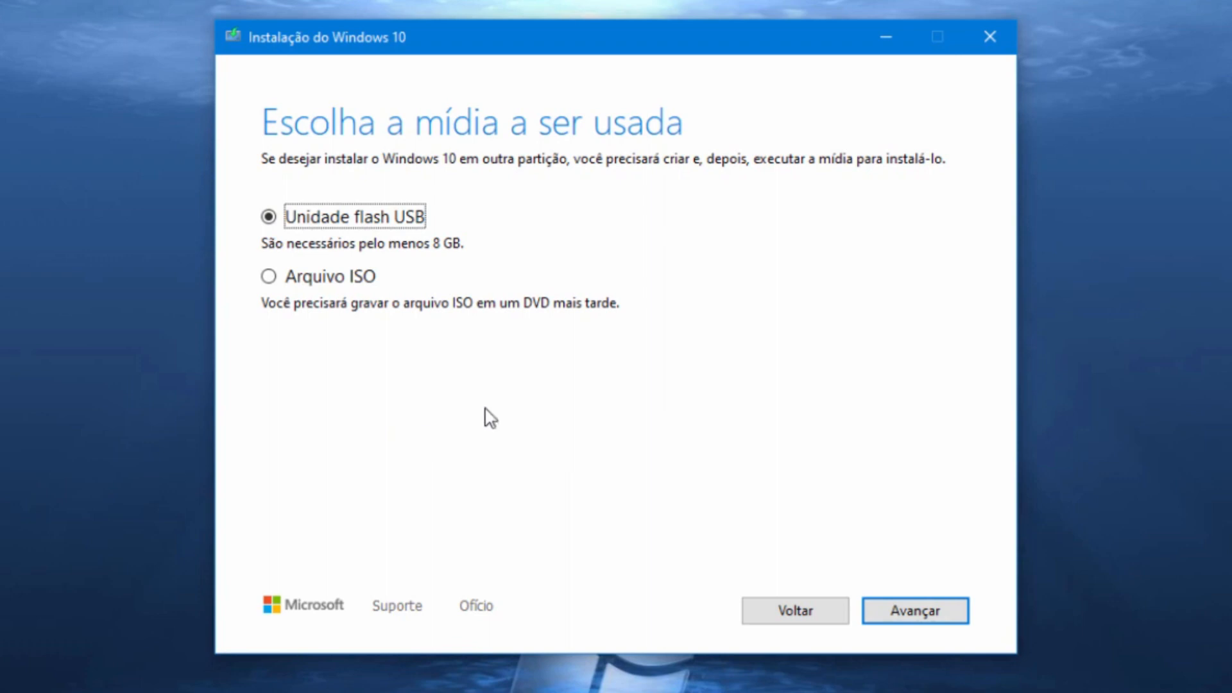
# - Choose a USB flash drive as the media, check drive G: in File Explorer, and start creating the media on it
pyautogui.click(912, 615)
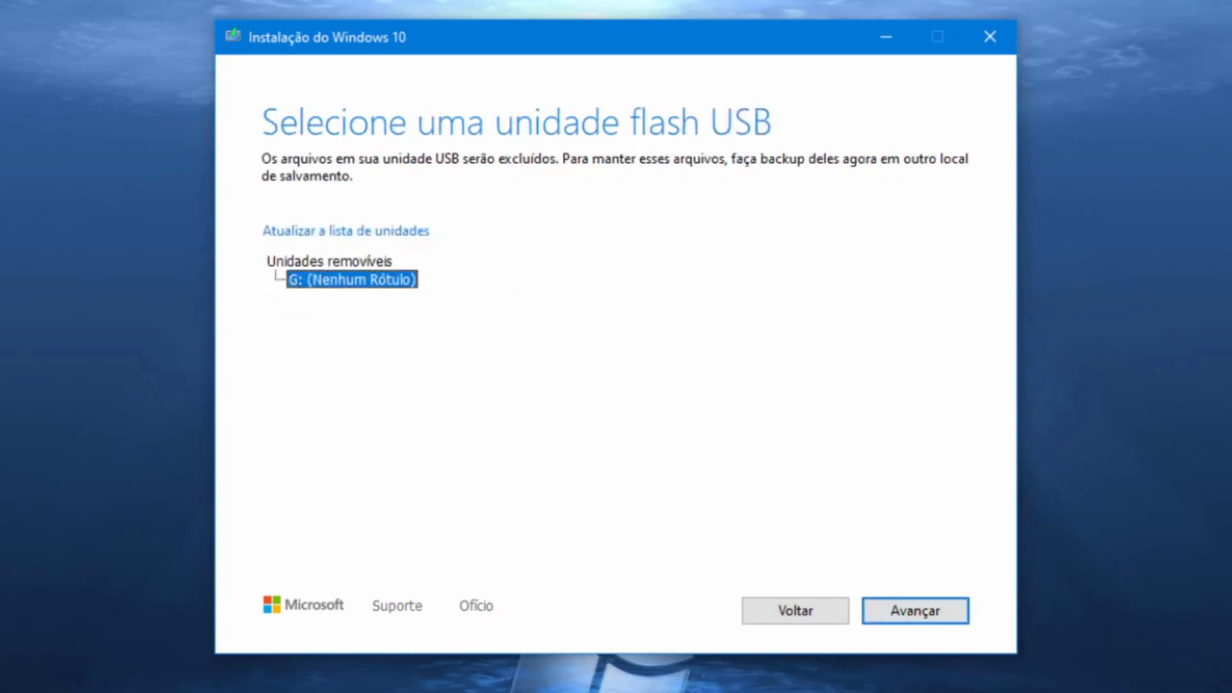
pyautogui.click(570, 151)
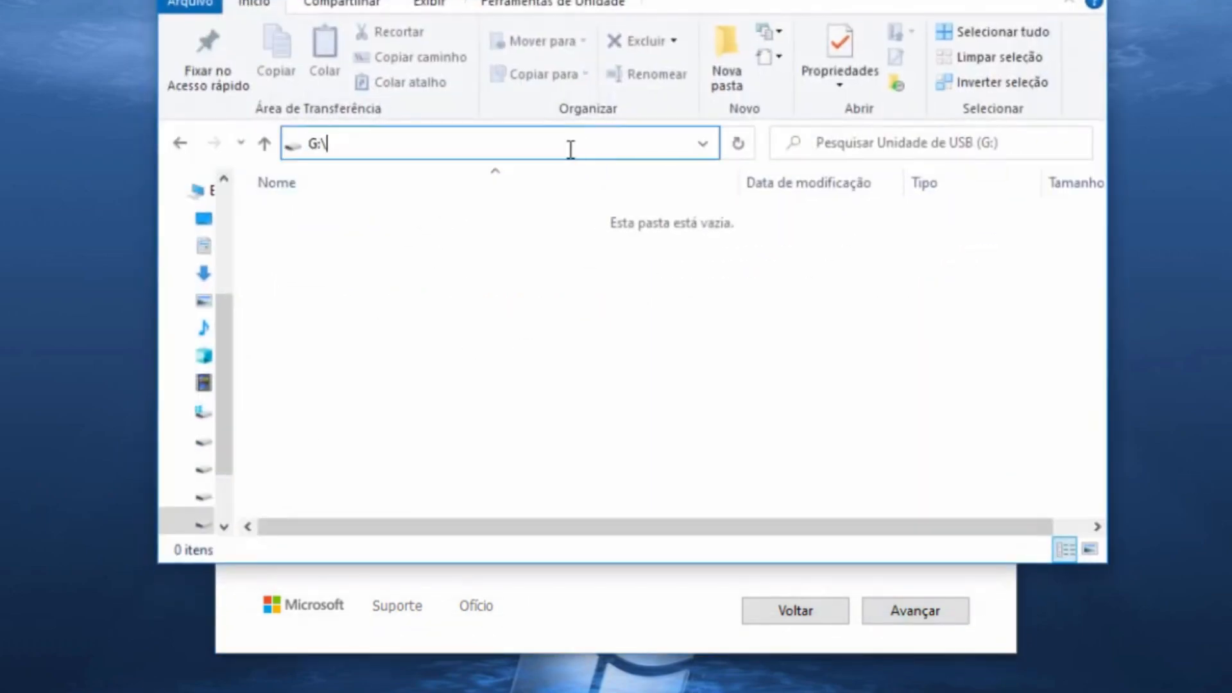
pyautogui.click(322, 148)
pyautogui.click(180, 143)
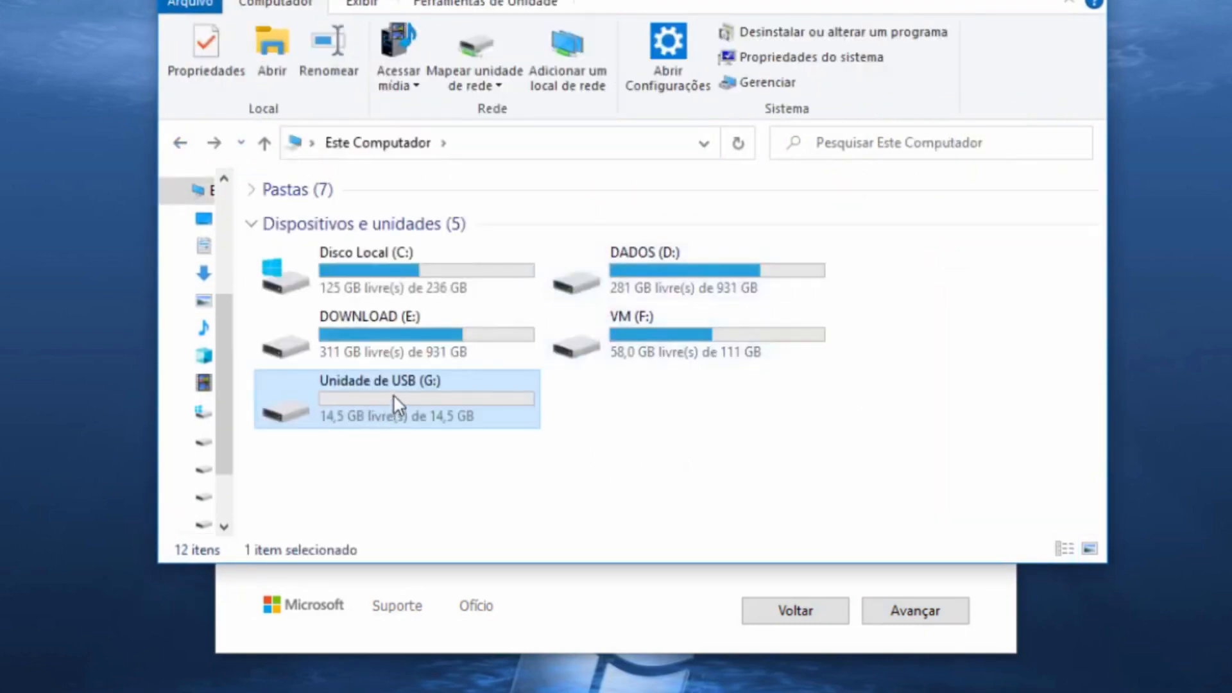
pyautogui.moveTo(432, 393)
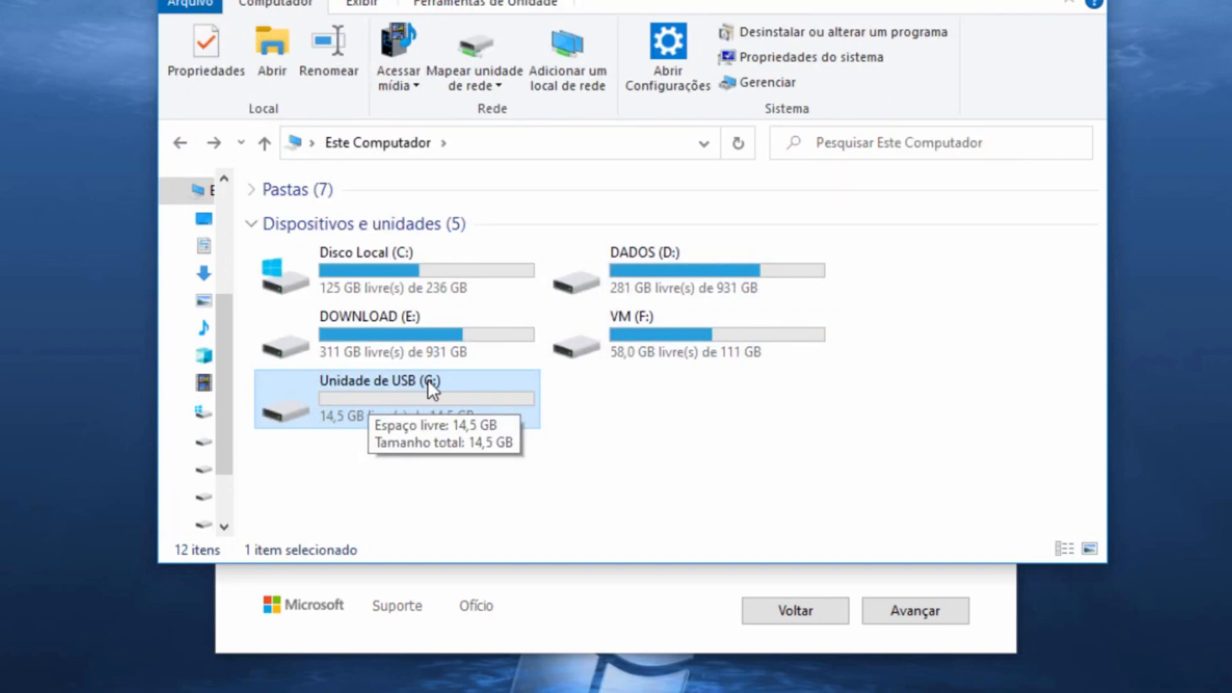
pyautogui.click(442, 499)
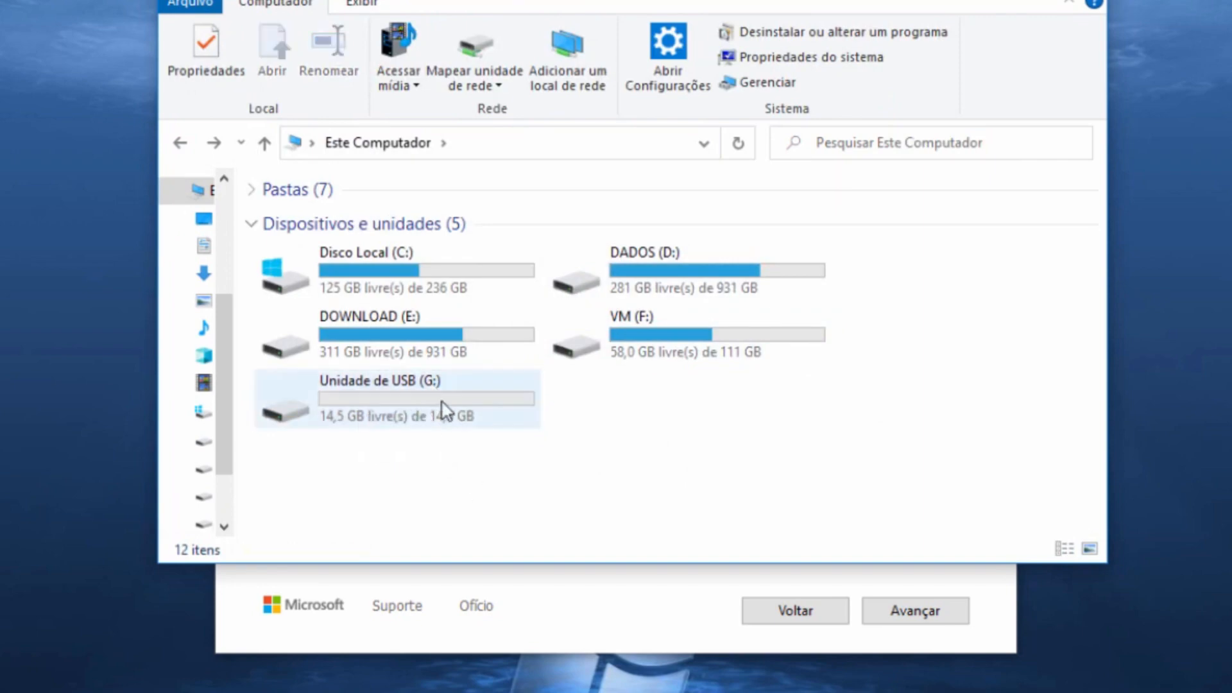
pyautogui.click(986, 6)
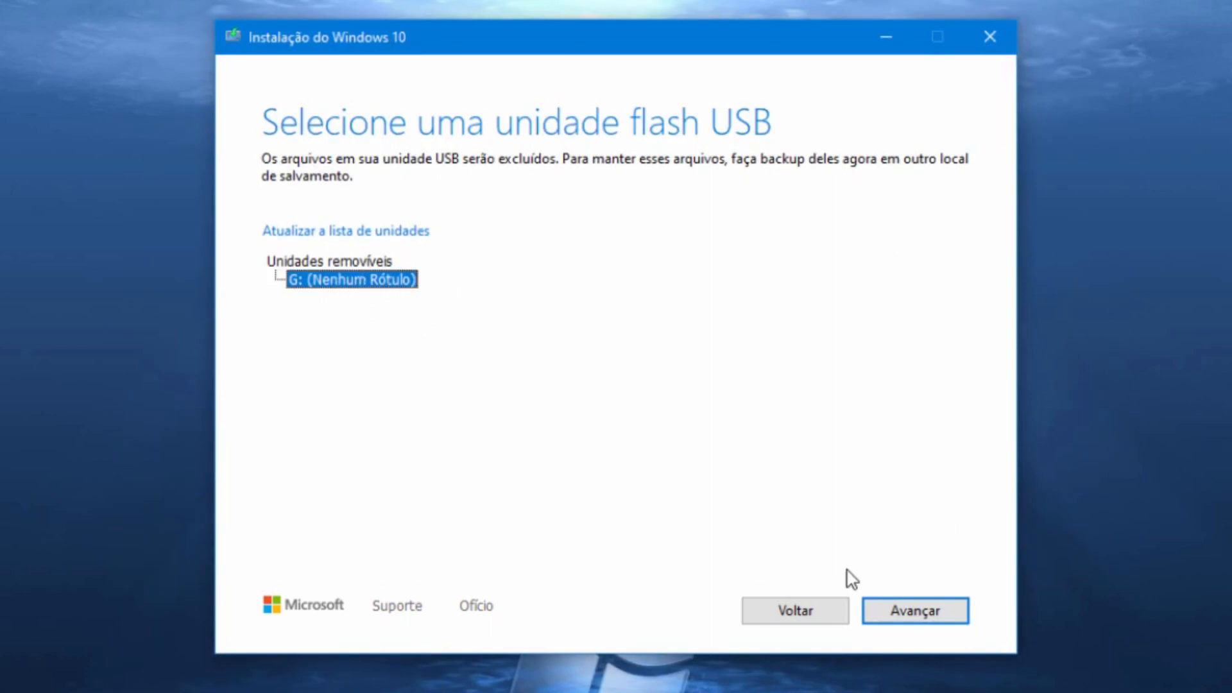
pyautogui.click(885, 614)
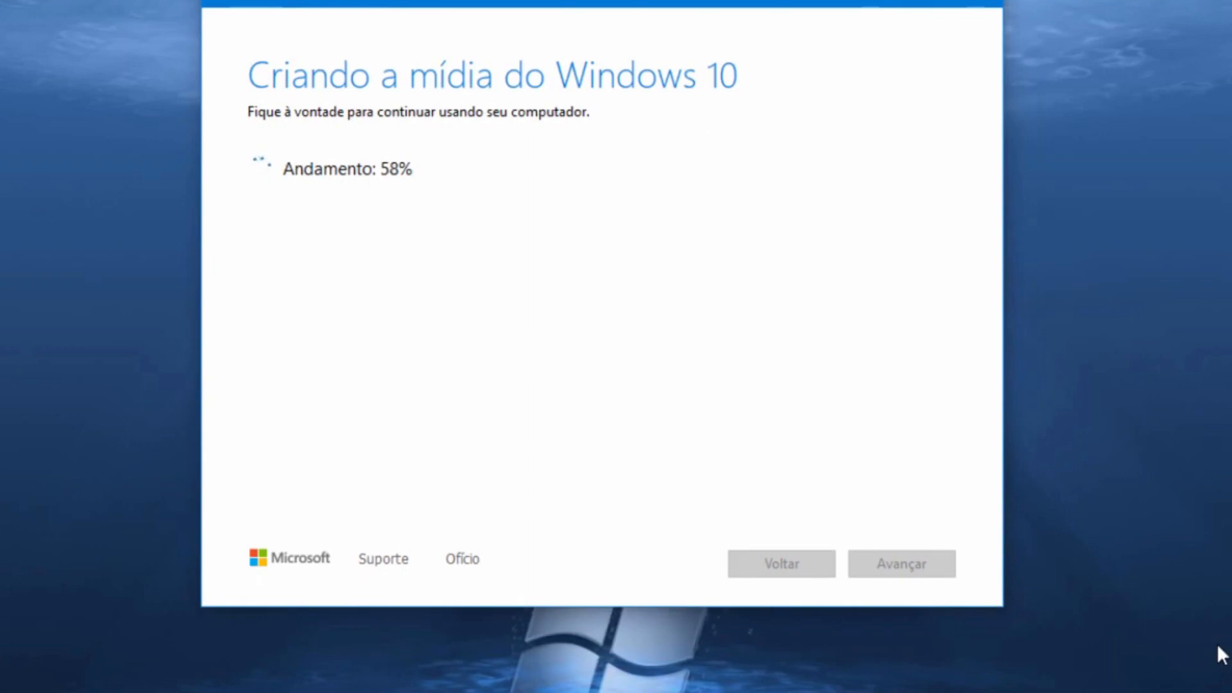
# - Open the ESD-USB (G:) drive in File Explorer to examine the installation files on it, and close the window
pyautogui.press('super+e')
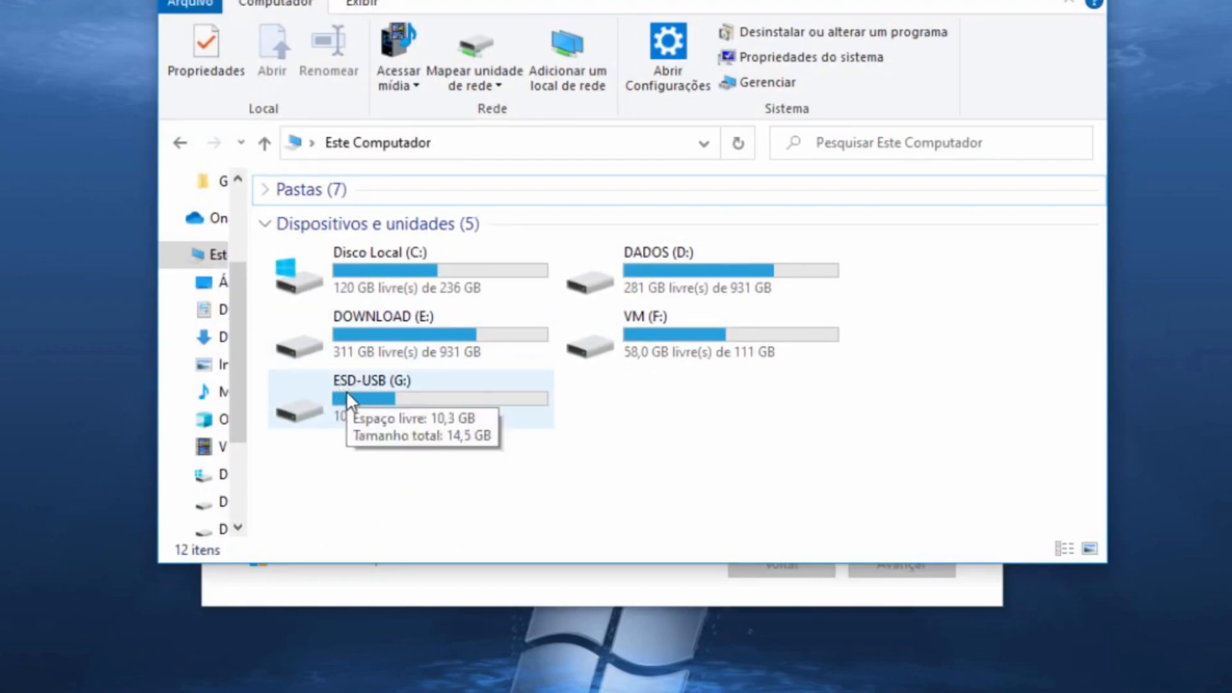
pyautogui.doubleClick(372, 389)
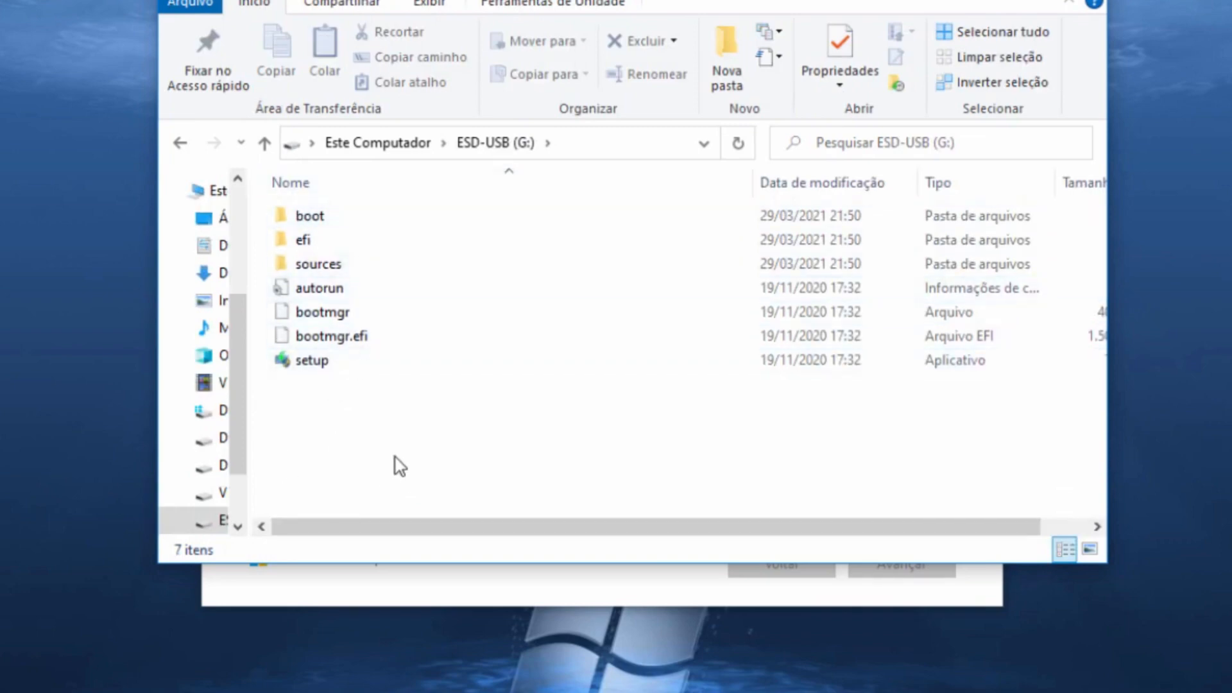
pyautogui.click(1091, 0)
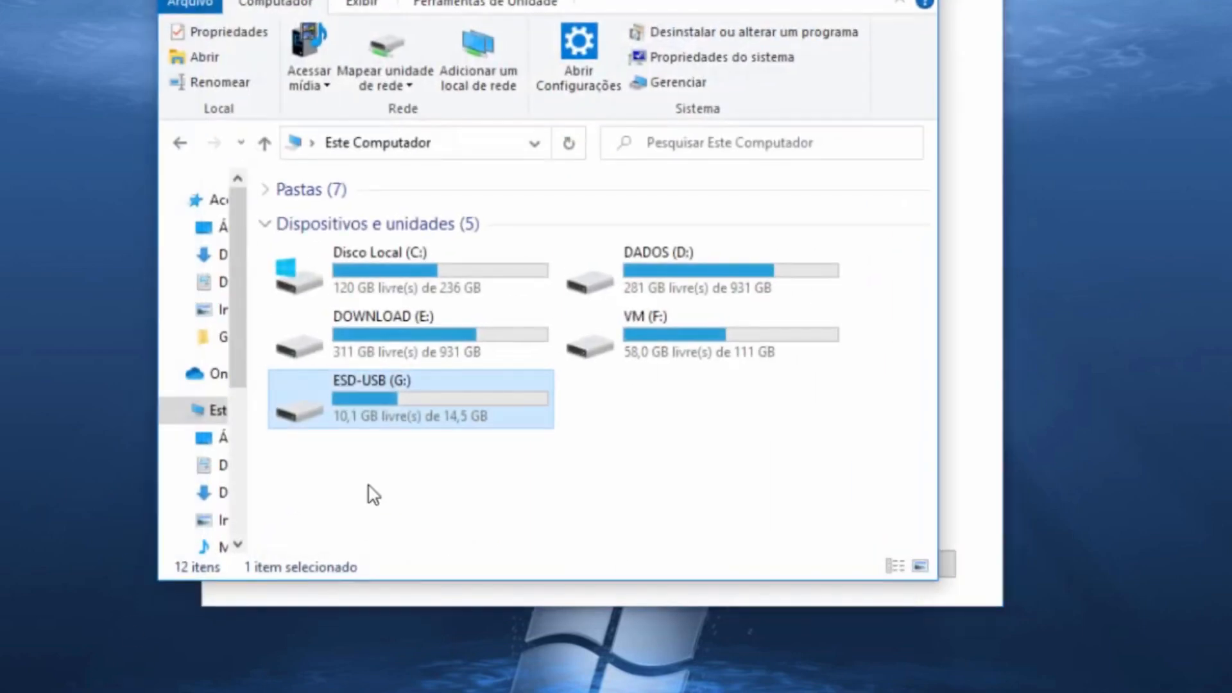
# - Check the files on the ESD-USB (G:) drive once more and finish the USB flash drive creation
pyautogui.doubleClick(357, 405)
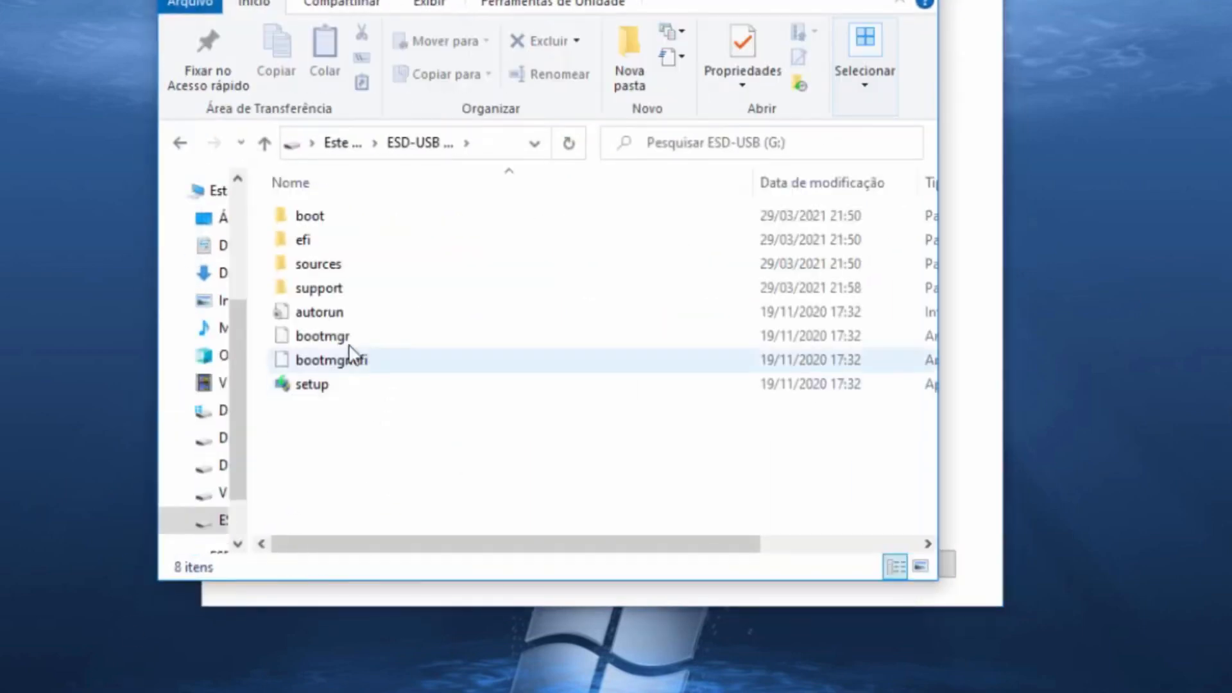
pyautogui.click(180, 143)
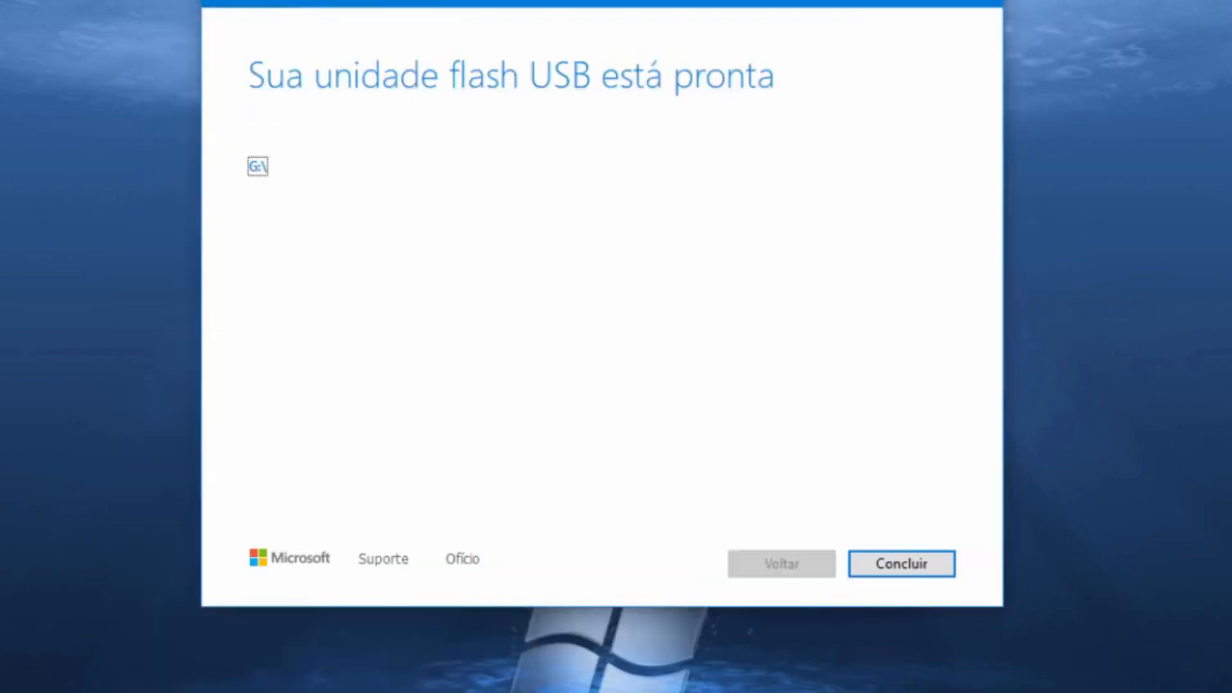
pyautogui.click(897, 571)
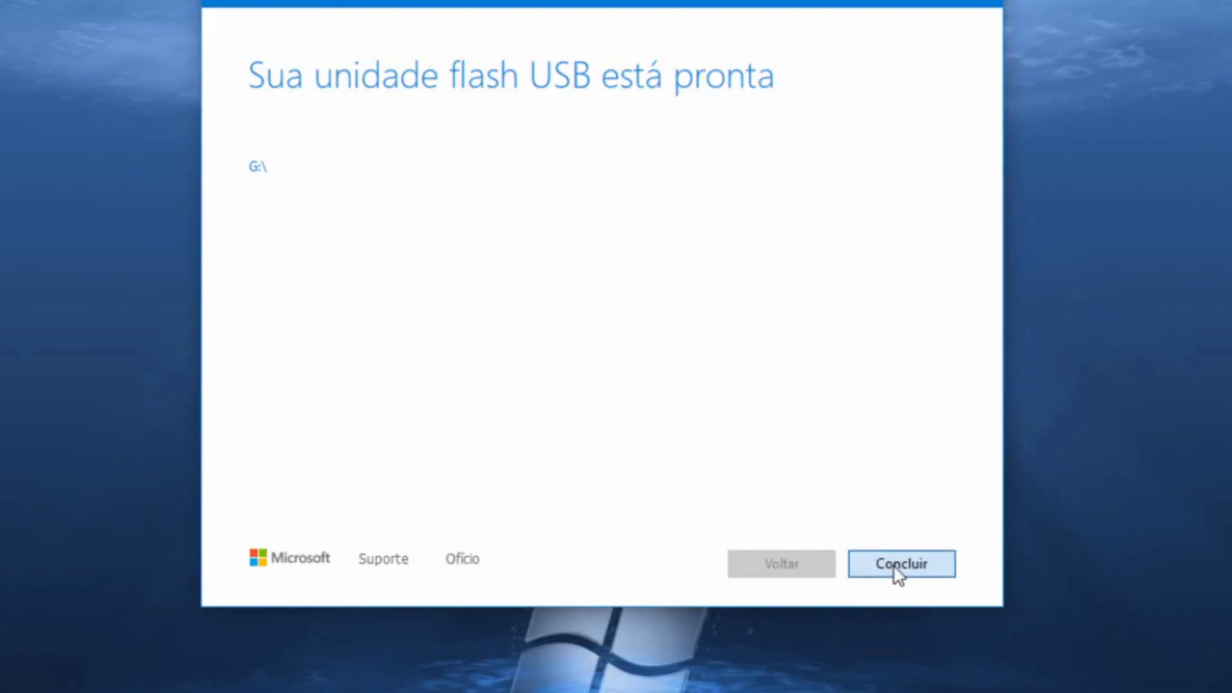
pyautogui.click(899, 568)
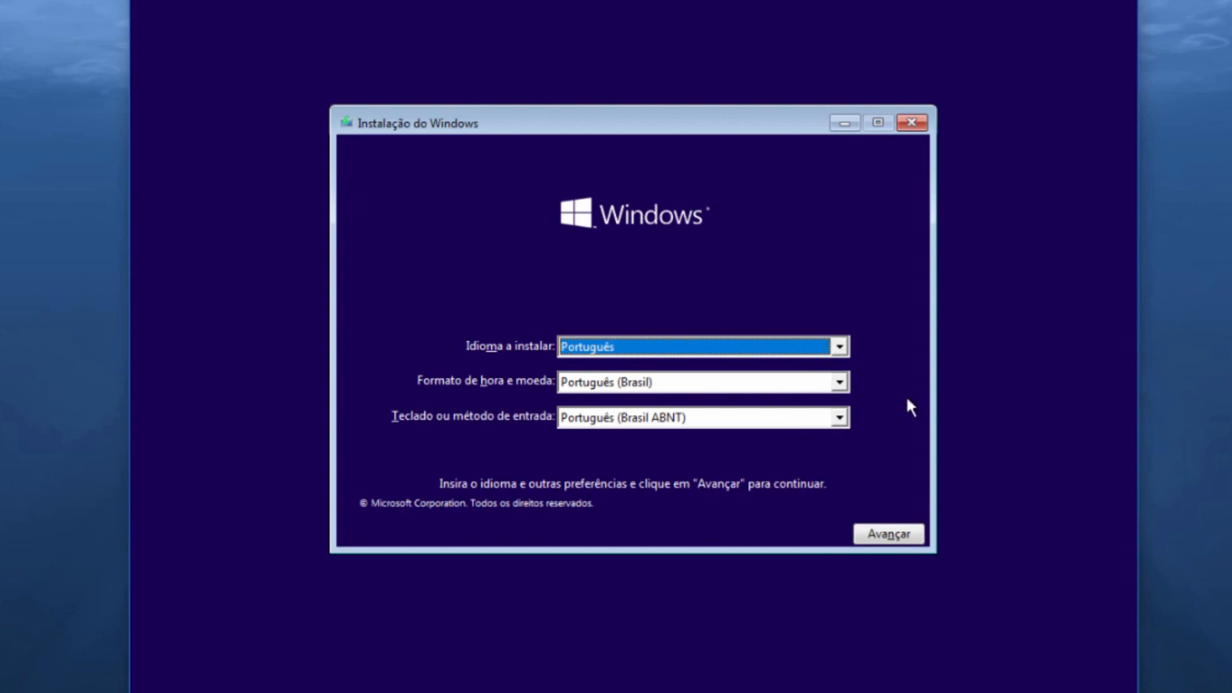
# - Start installing Windows with the preset Português (Brasil) language and keyboard settings, and continue without a product key
pyautogui.click(888, 533)
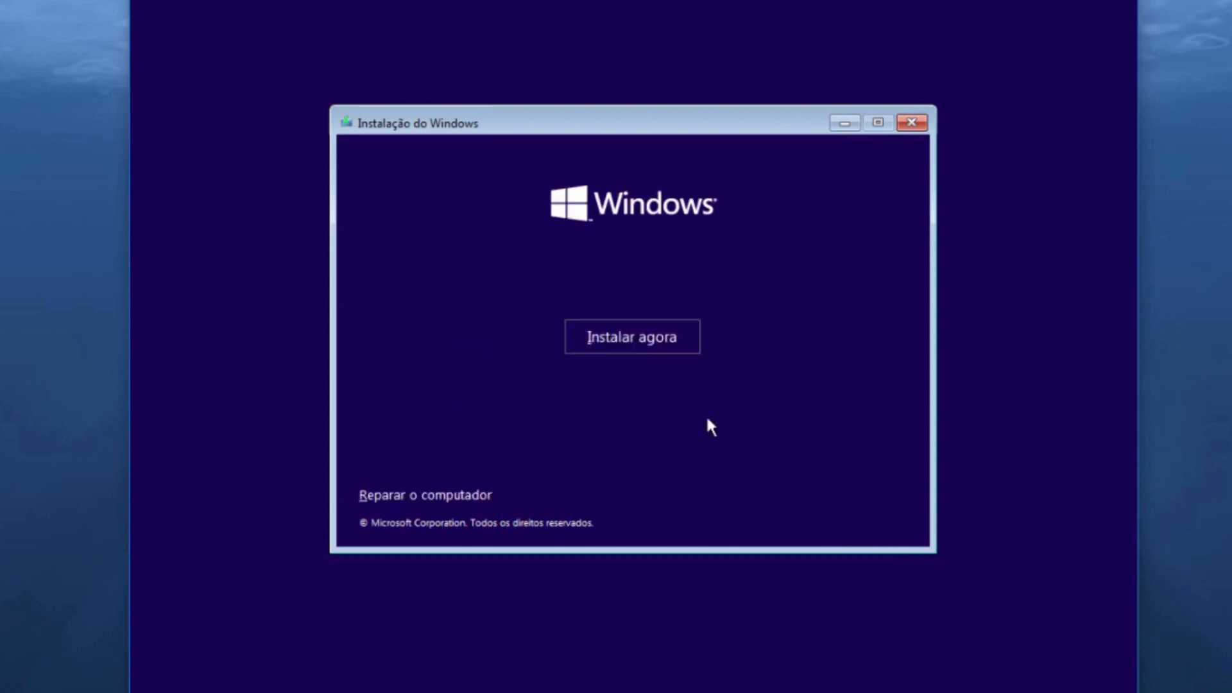
pyautogui.click(648, 343)
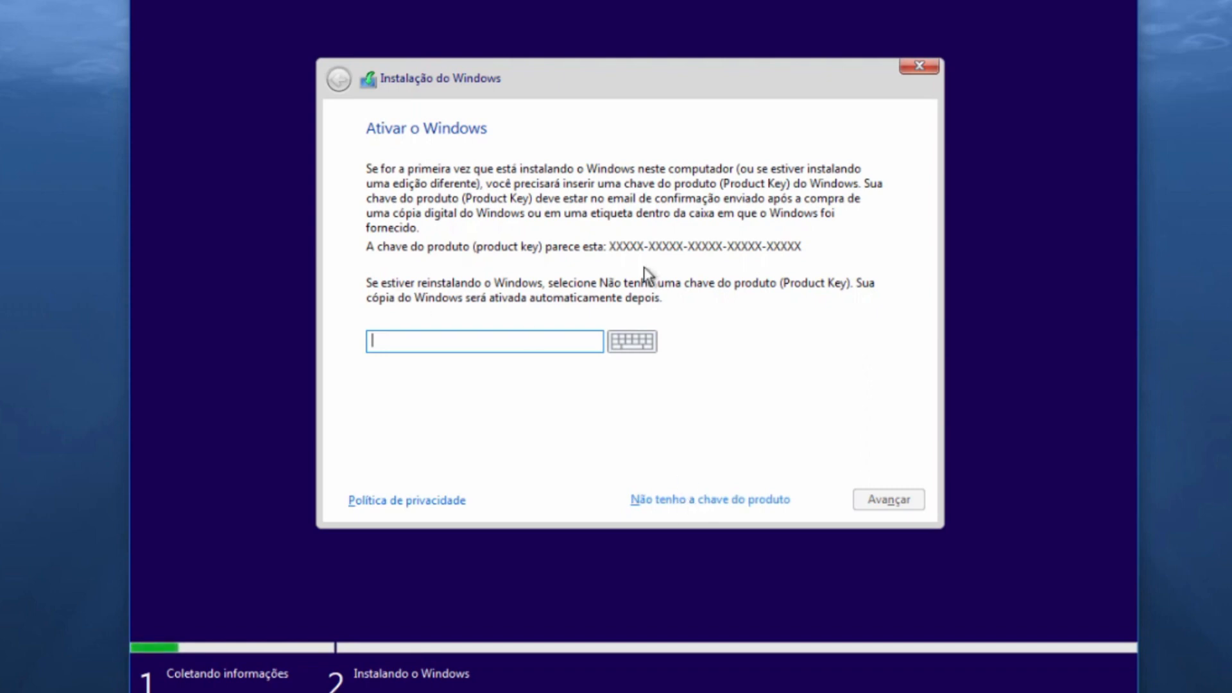
pyautogui.click(673, 500)
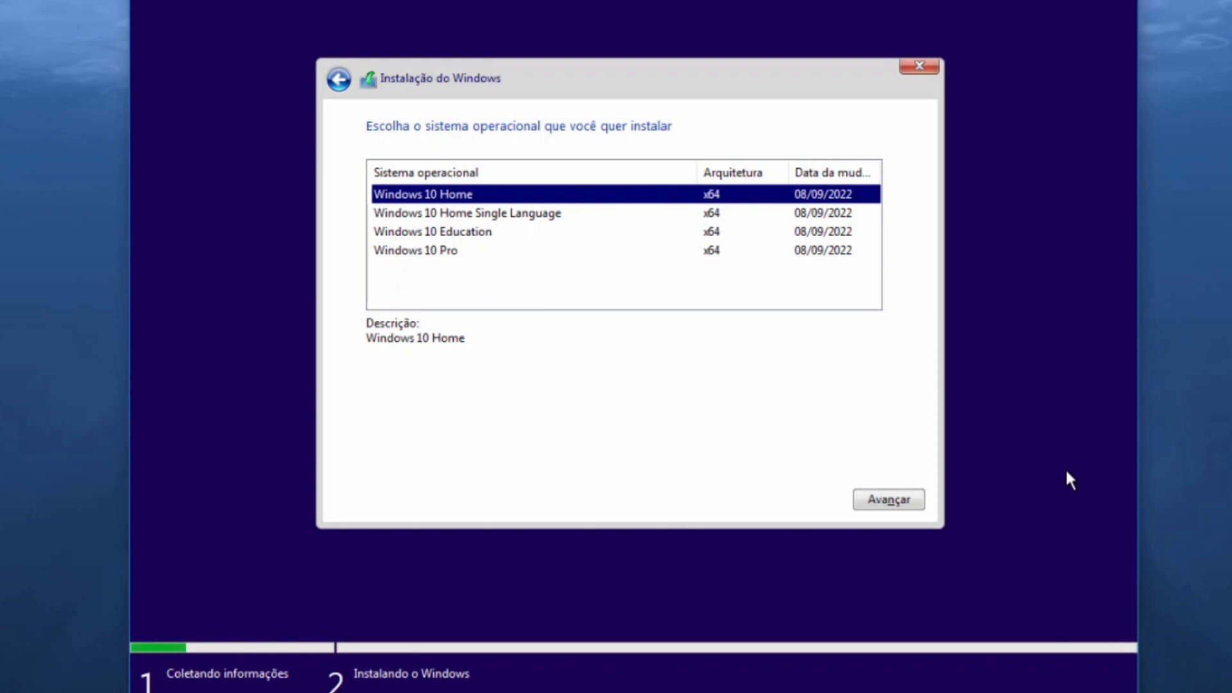
# - Choose Windows 10 Pro x64 as the operating system to install and accept the license terms
pyautogui.click(424, 253)
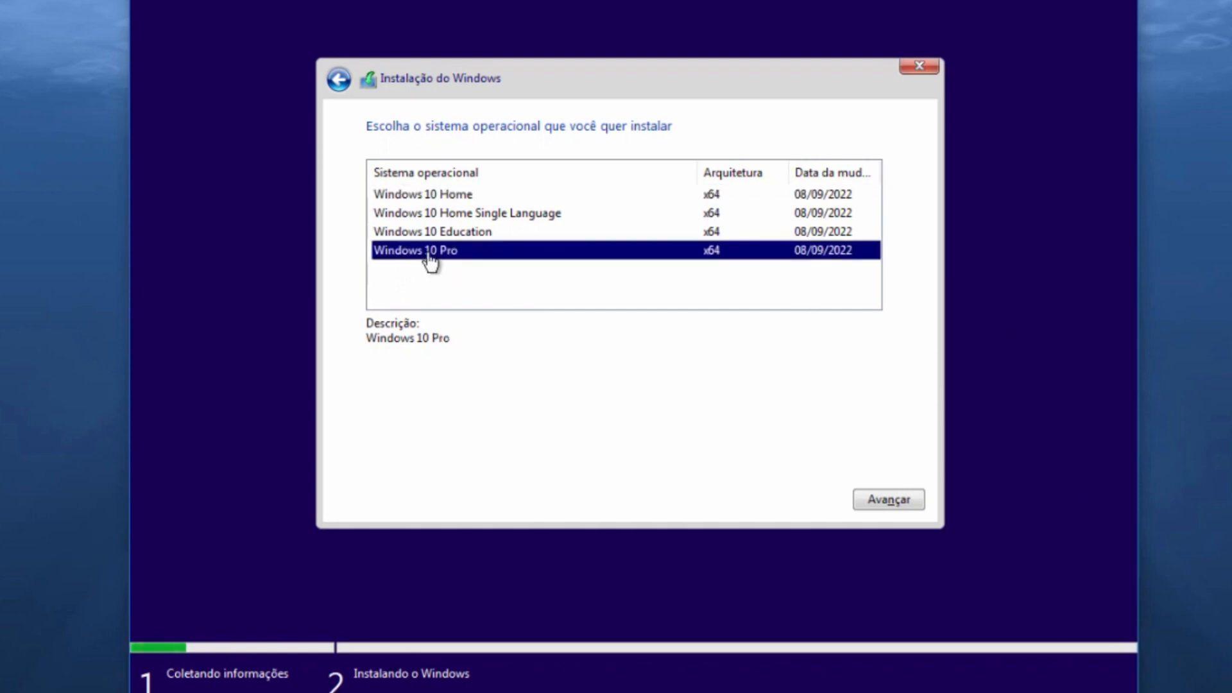
pyautogui.click(876, 500)
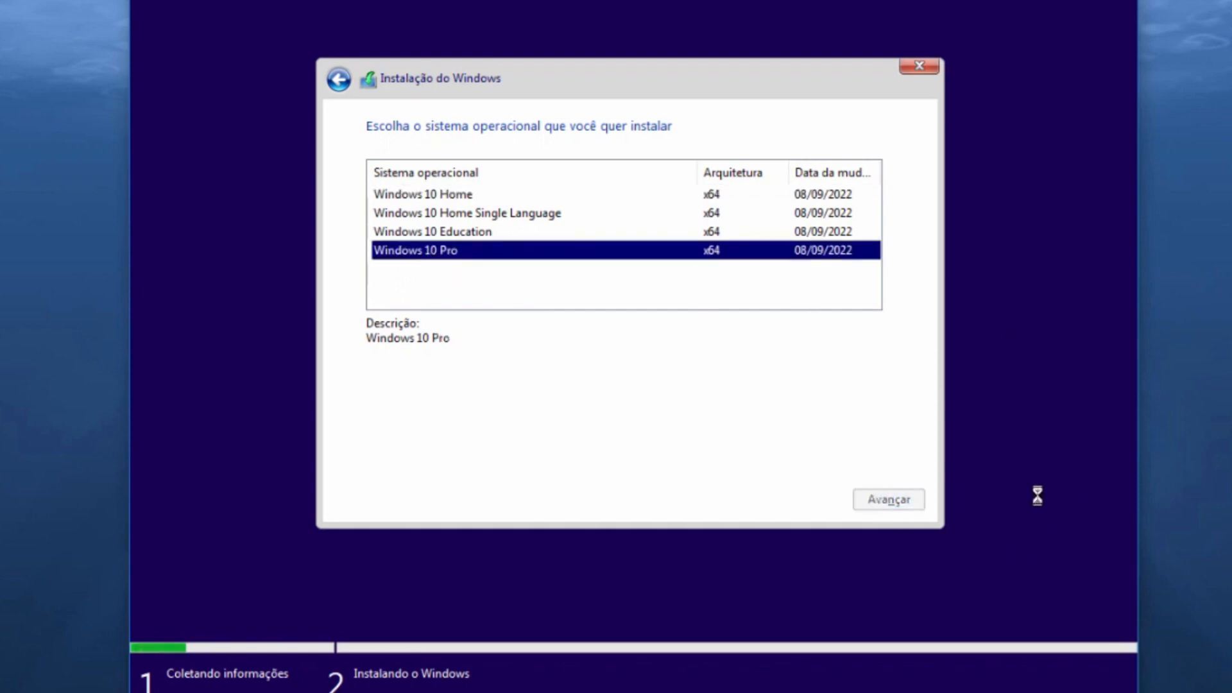
pyautogui.click(487, 453)
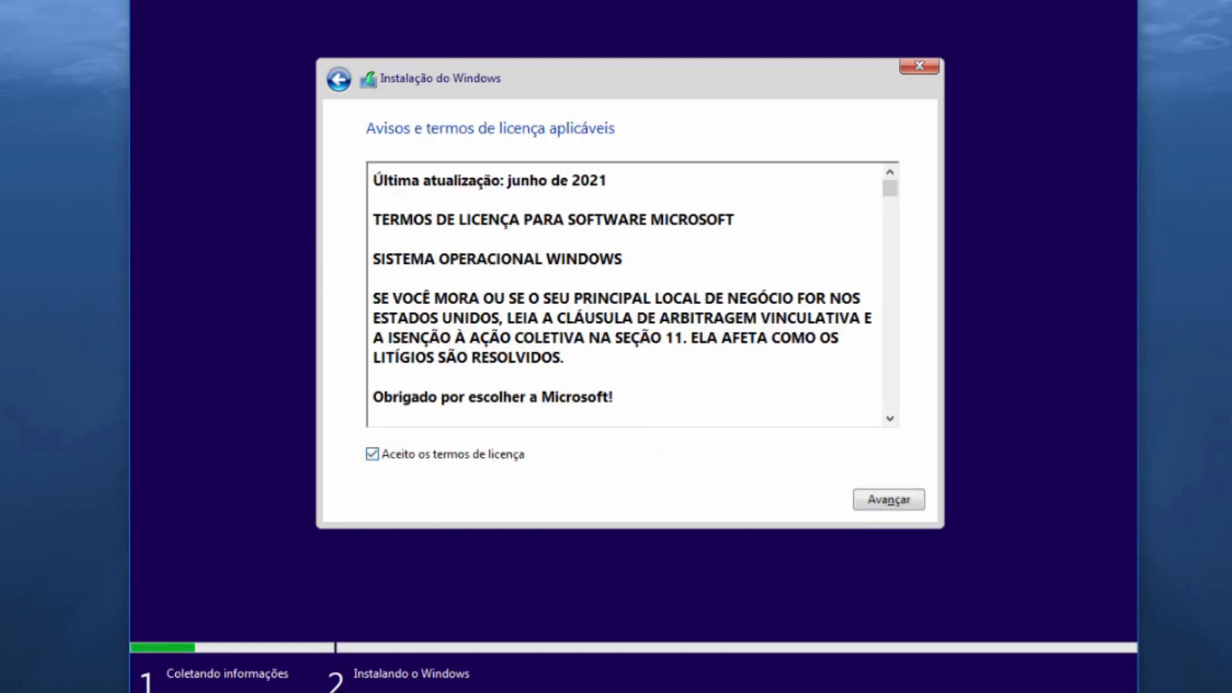
pyautogui.click(901, 506)
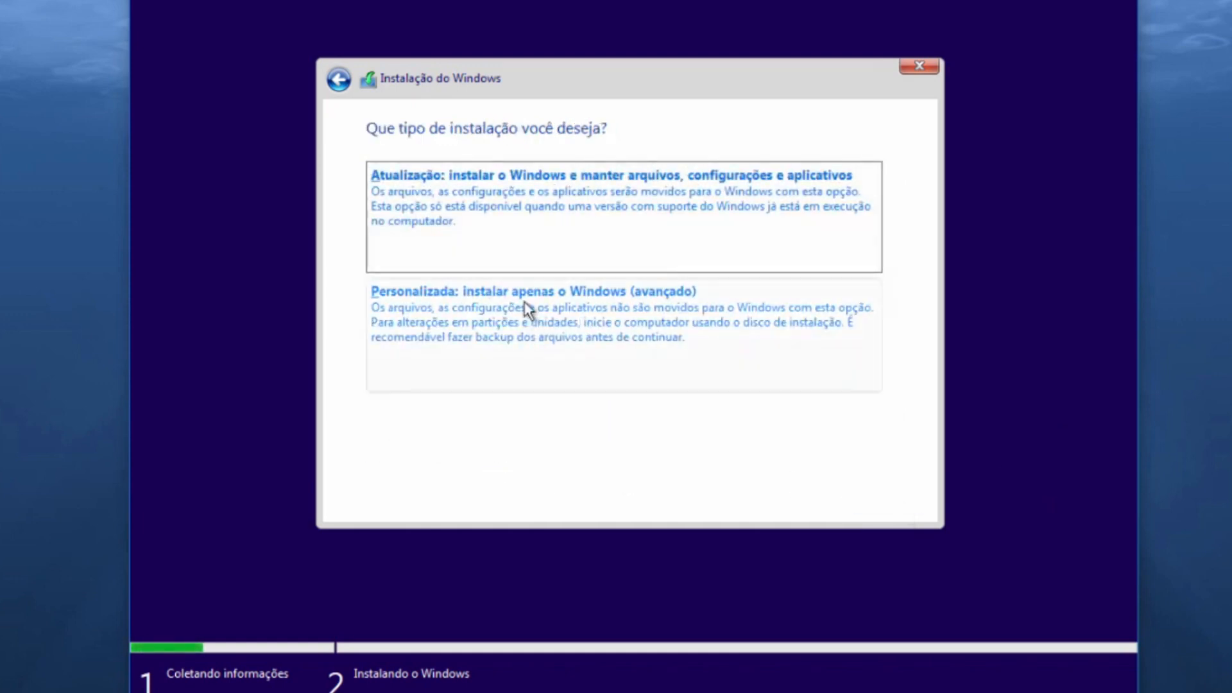
# - Choose the custom, Windows-only installation and install it on the unallocated space of drive 0
pyautogui.click(565, 330)
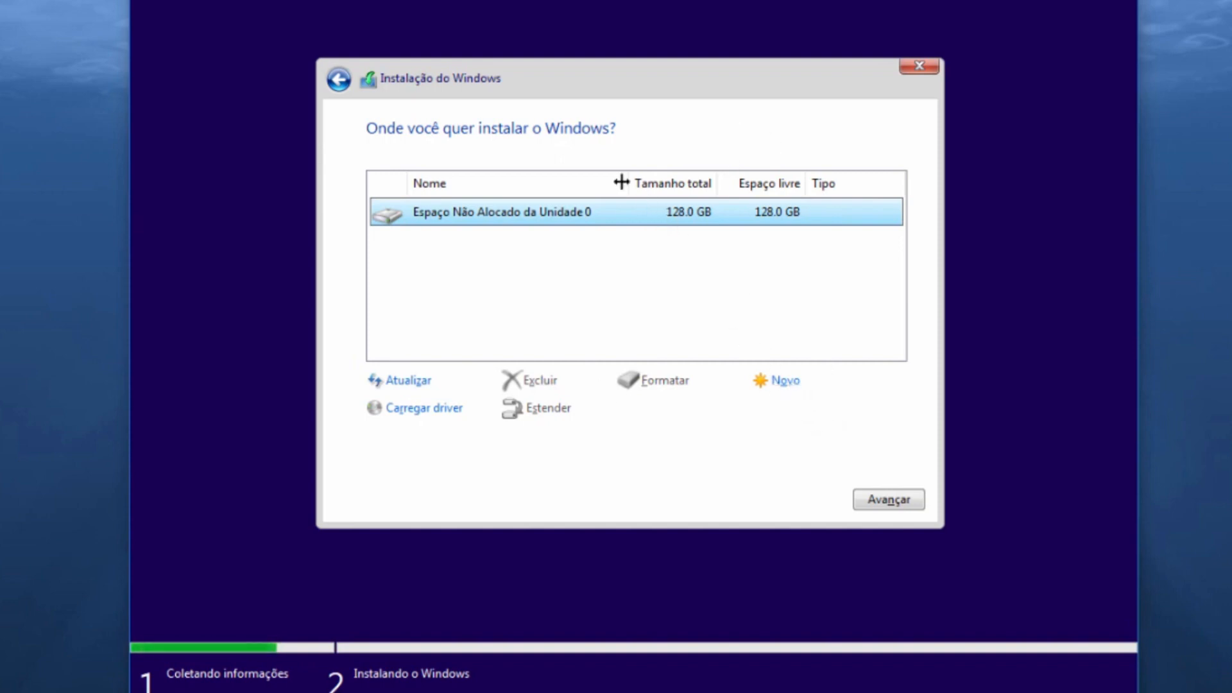
pyautogui.click(888, 505)
pyautogui.click(888, 504)
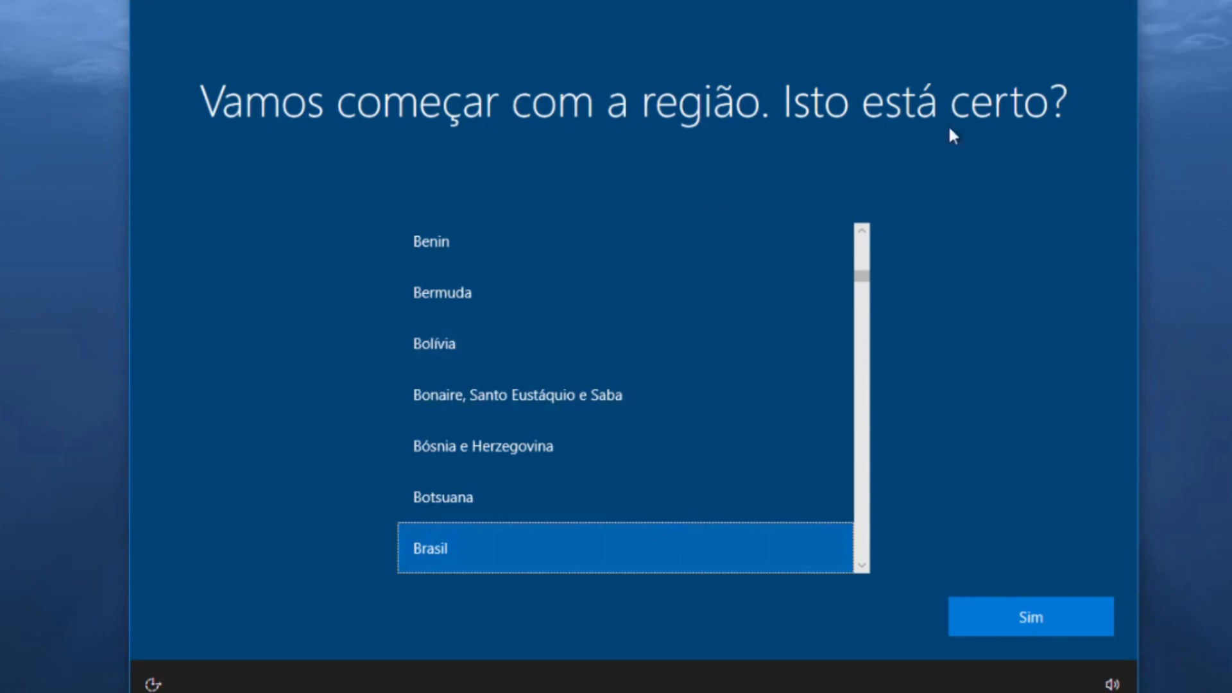
# - Confirm Brasil as the region, choose the Português (Brasil ABNT2) keyboard layout and skip adding a second layout
pyautogui.click(1032, 621)
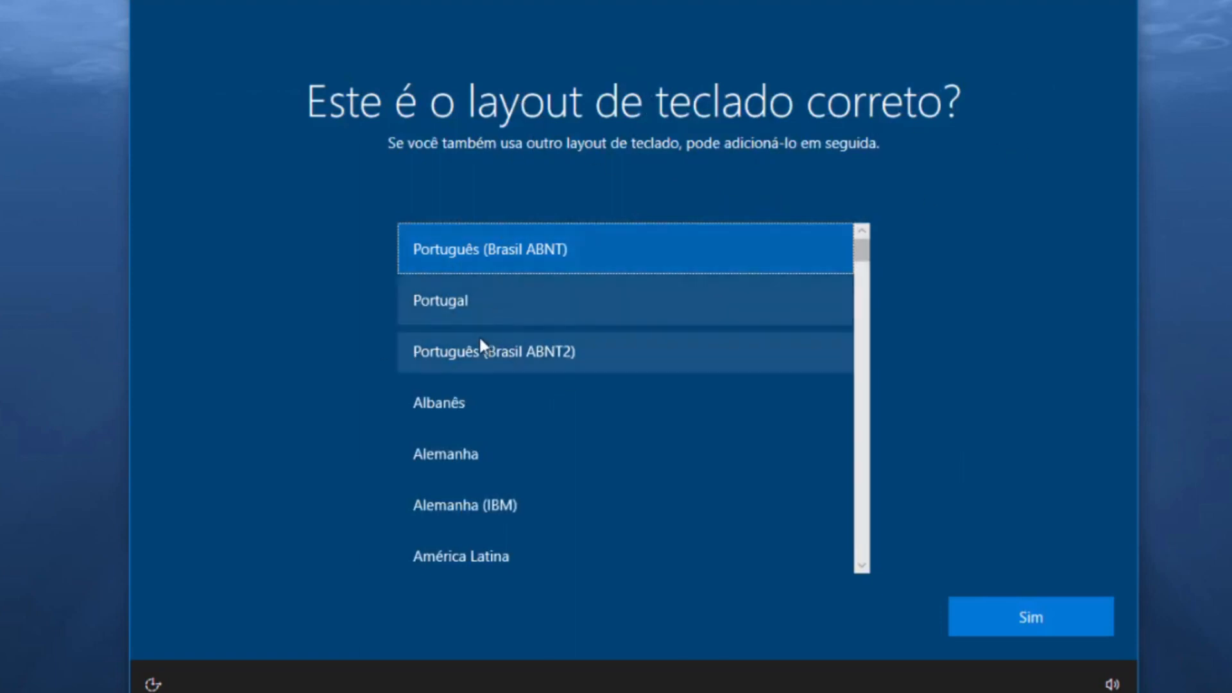
pyautogui.click(509, 352)
pyautogui.click(1053, 610)
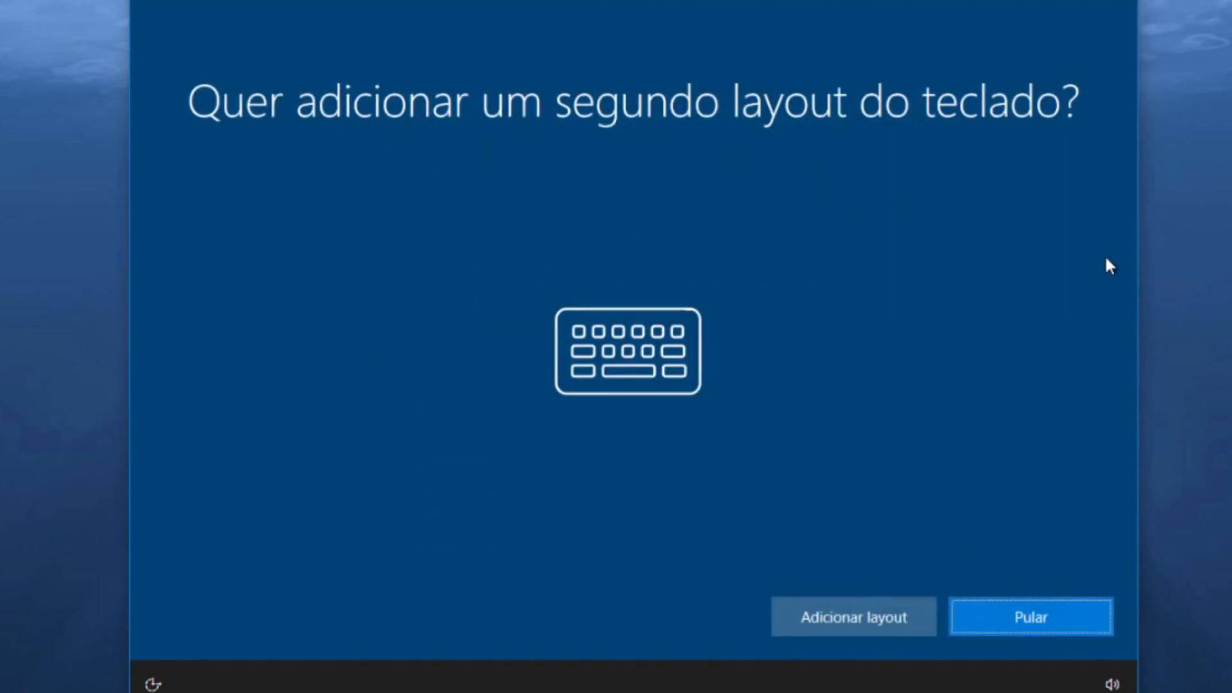
pyautogui.click(1029, 623)
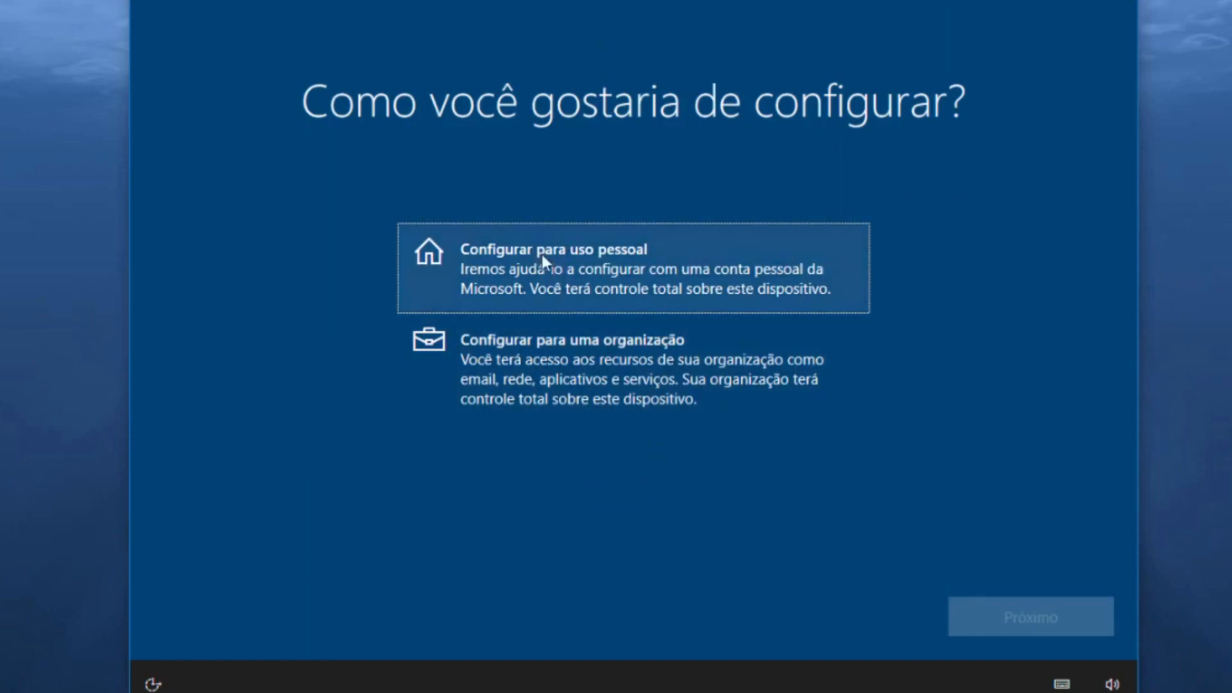
# - Set up the computer for personal use and choose an offline account with the limited experience
pyautogui.click(595, 277)
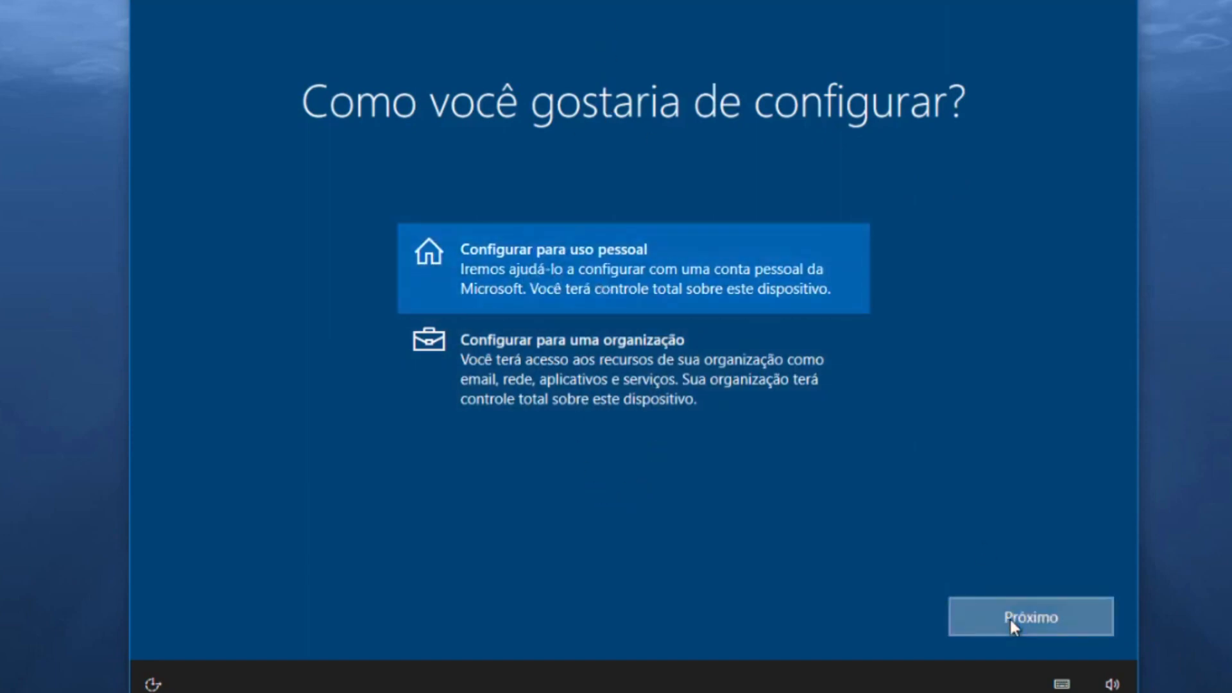
pyautogui.click(1010, 618)
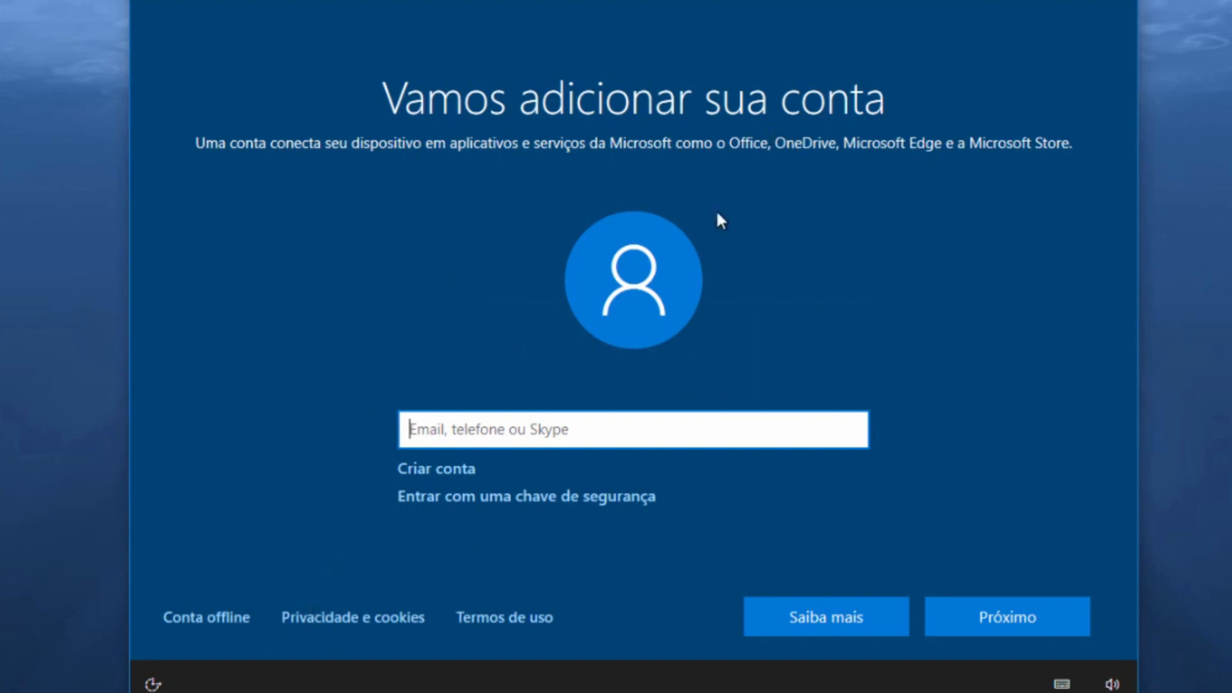
pyautogui.click(215, 617)
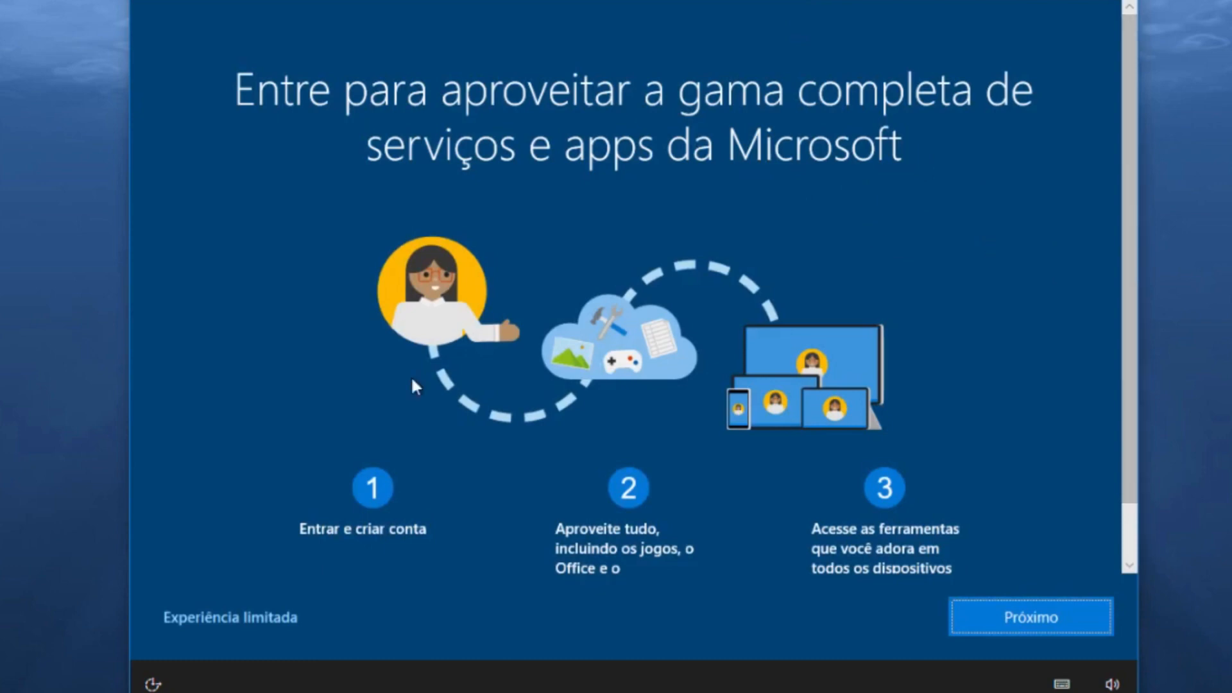
pyautogui.click(1037, 617)
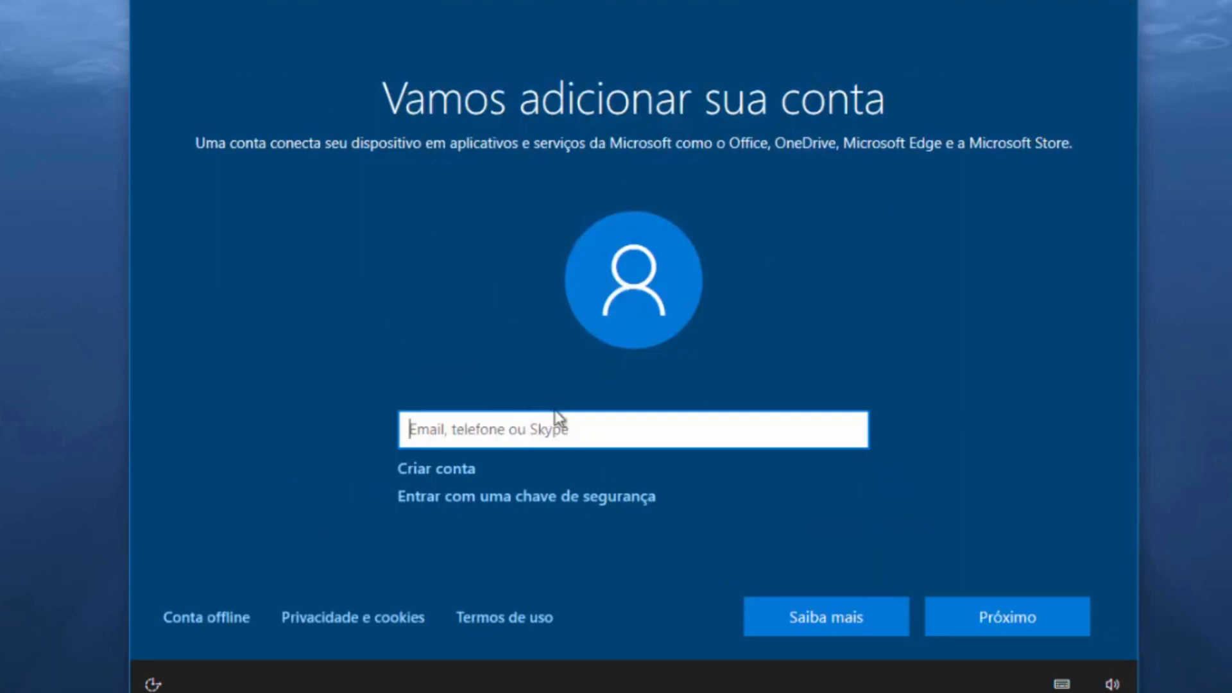
pyautogui.click(218, 620)
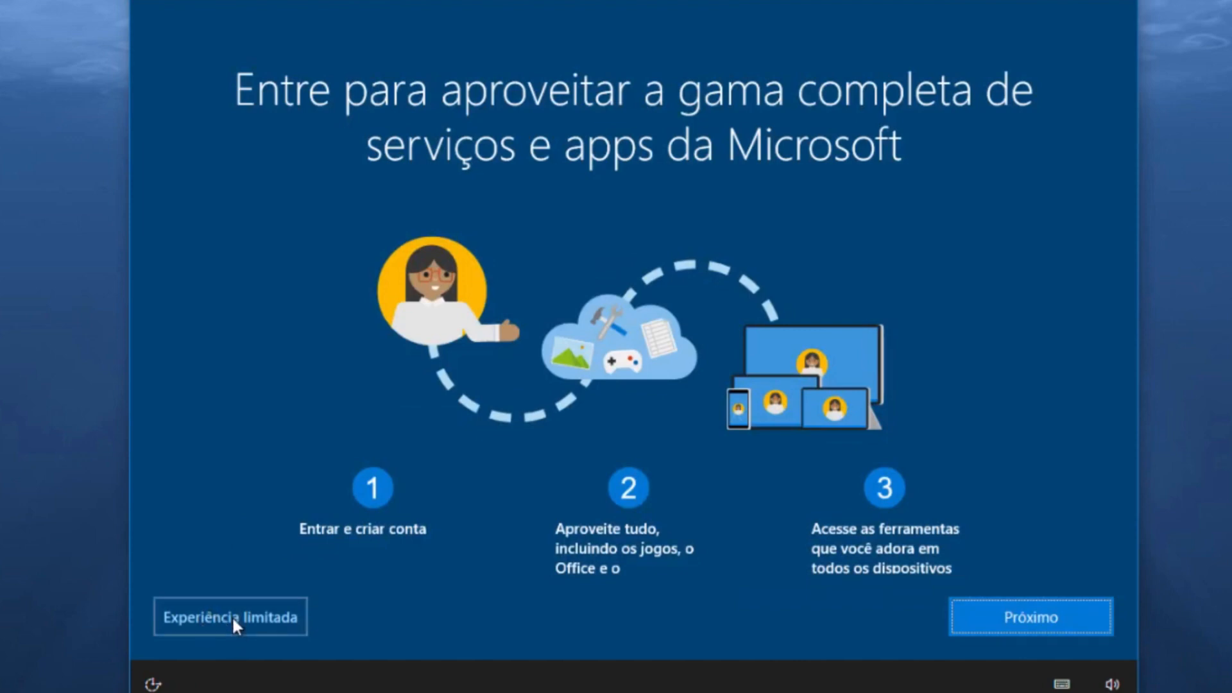
pyautogui.click(232, 615)
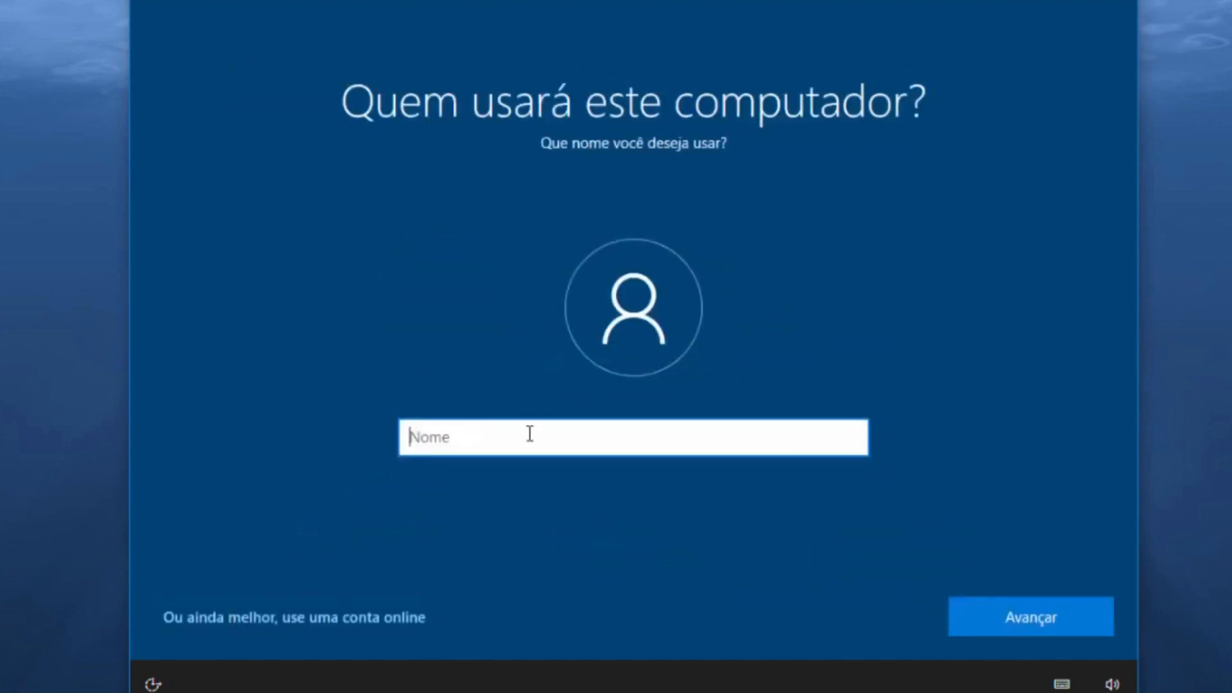
# - Enter the user's first name for the local account and continue with the password left blank
pyautogui.write('Adriano')
pyautogui.click(1032, 621)
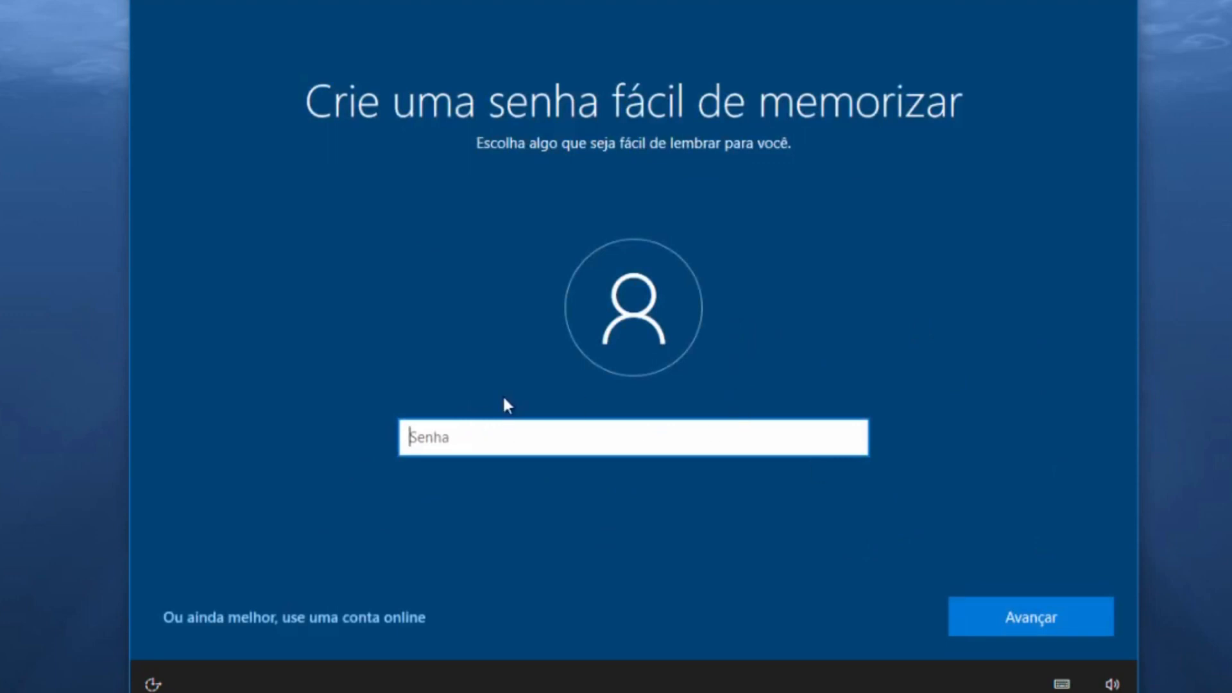
pyautogui.click(1006, 613)
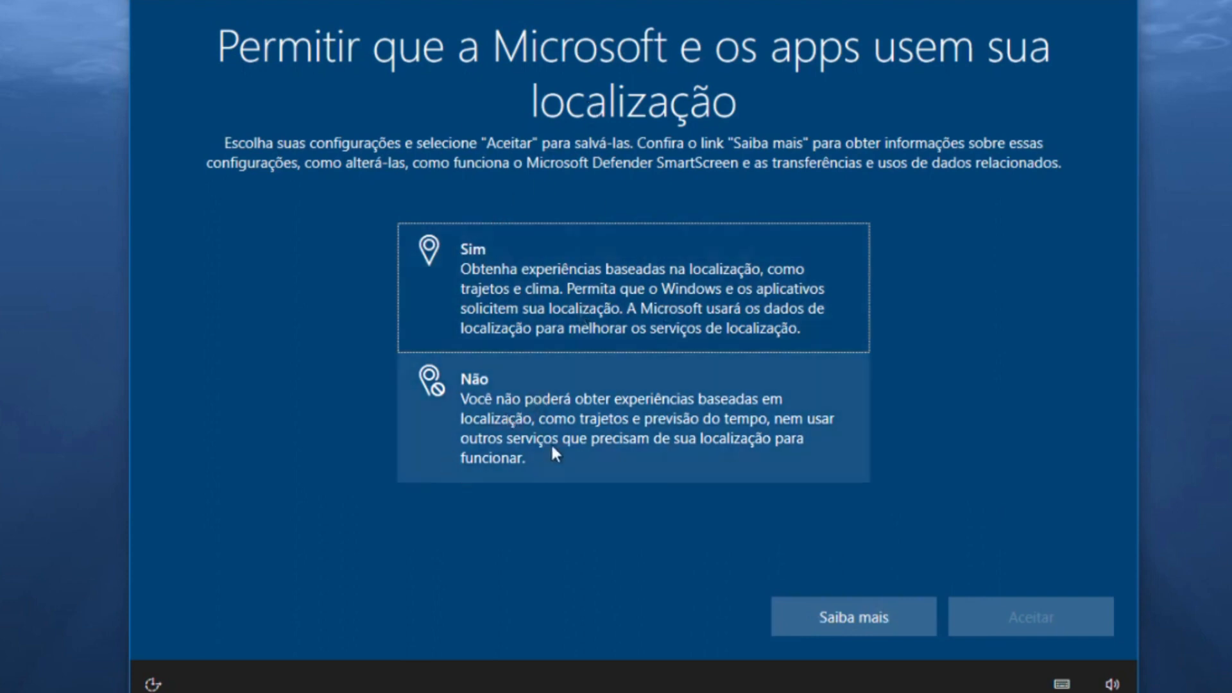
# - Decline location use by Microsoft and apps, and decline the Find my device feature
pyautogui.click(538, 426)
pyautogui.click(998, 615)
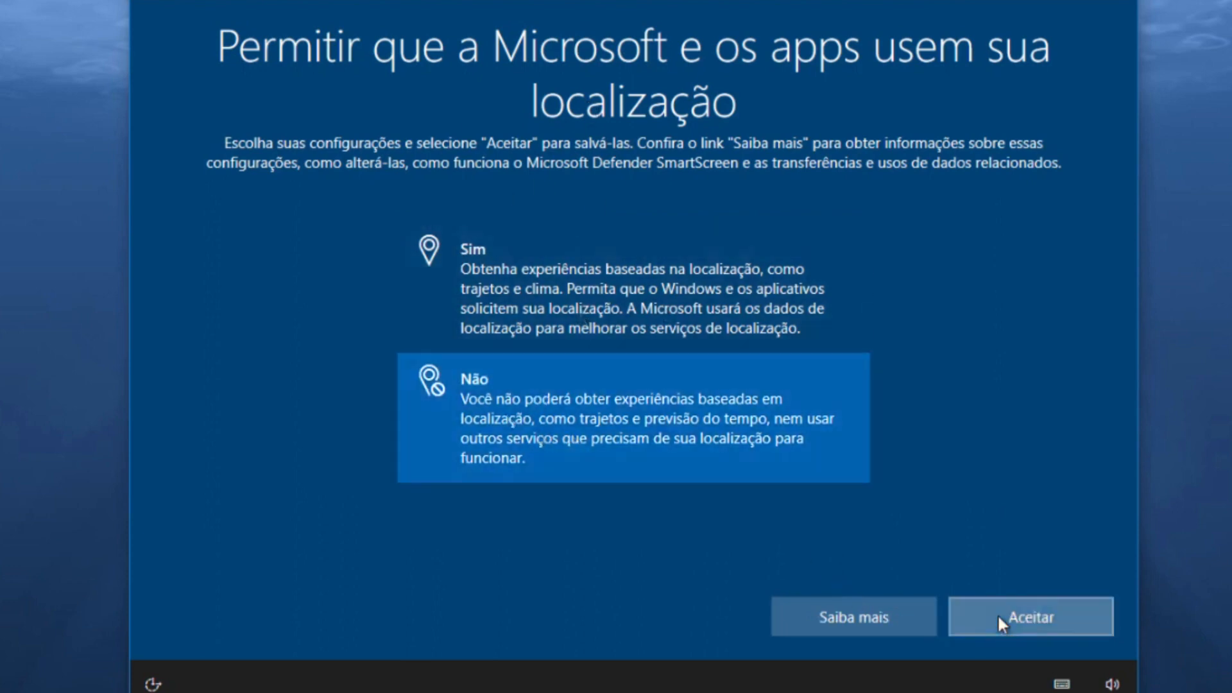
pyautogui.click(525, 389)
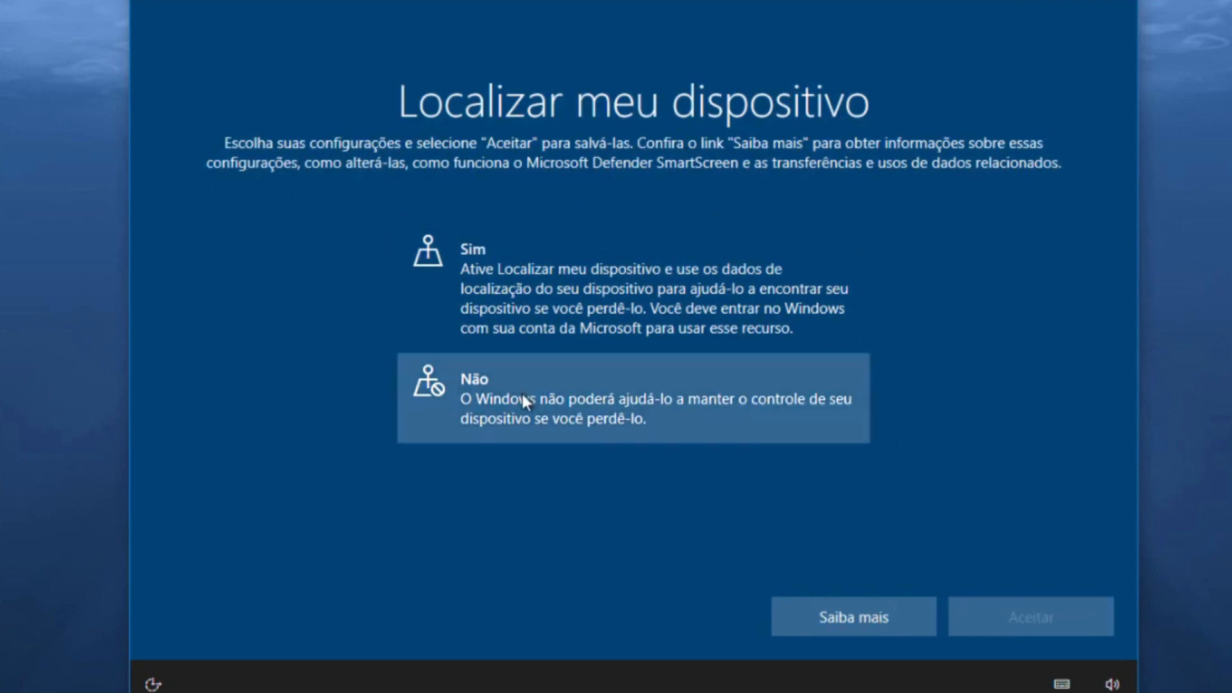
pyautogui.click(1019, 614)
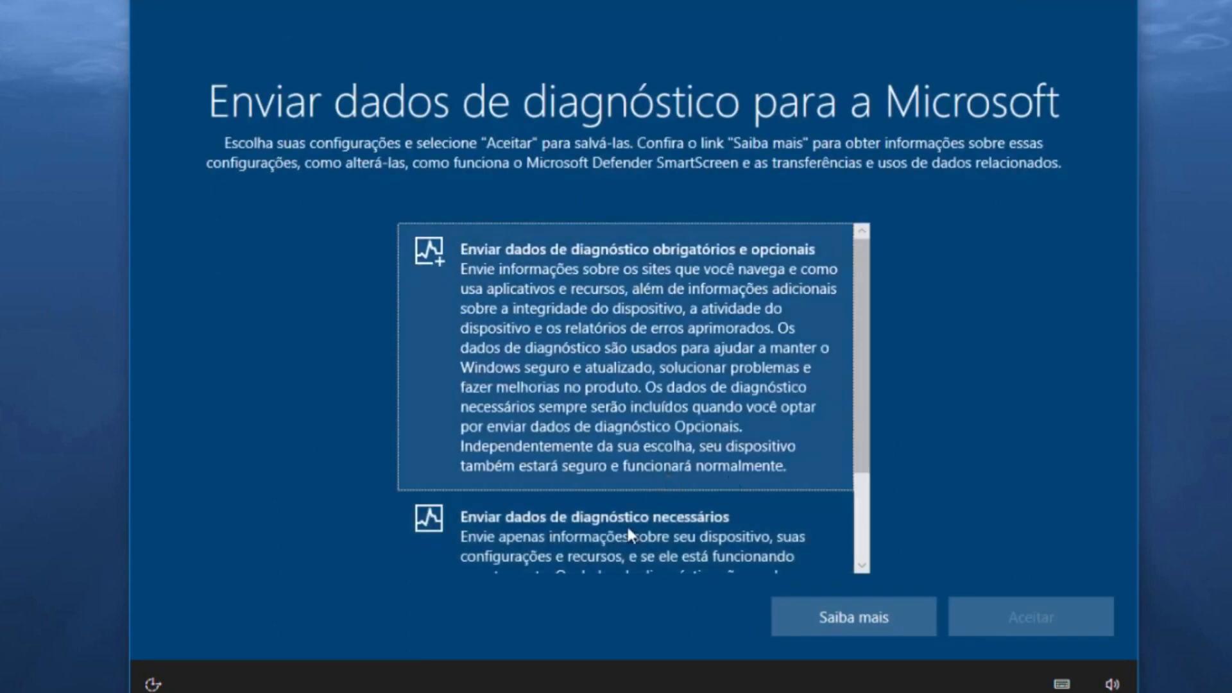
# - Send only the required diagnostic data to Microsoft and decline improving inking and typing
pyautogui.click(557, 539)
pyautogui.click(1005, 616)
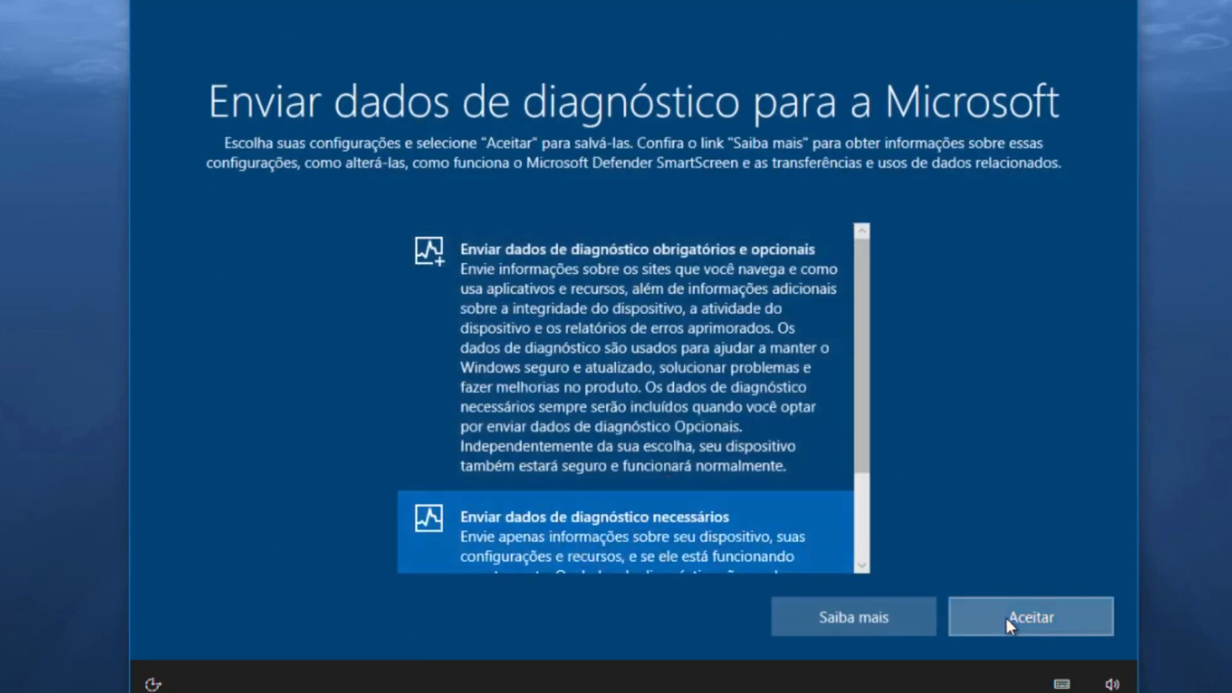
pyautogui.click(550, 438)
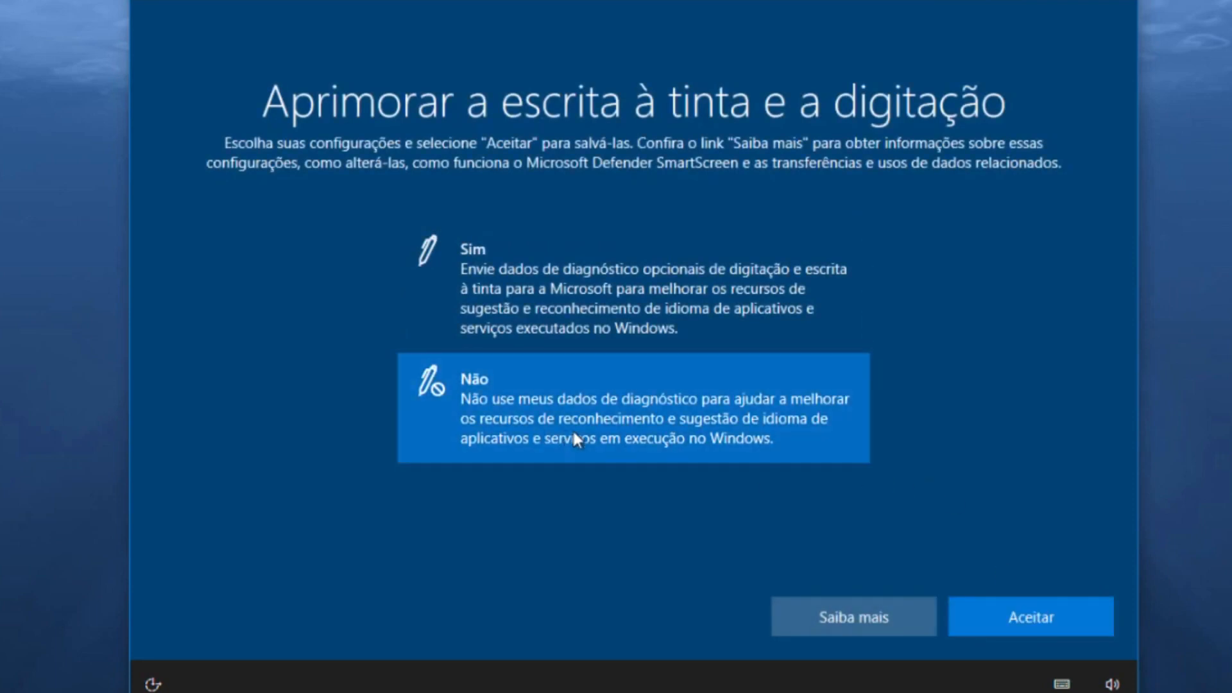
pyautogui.click(1031, 617)
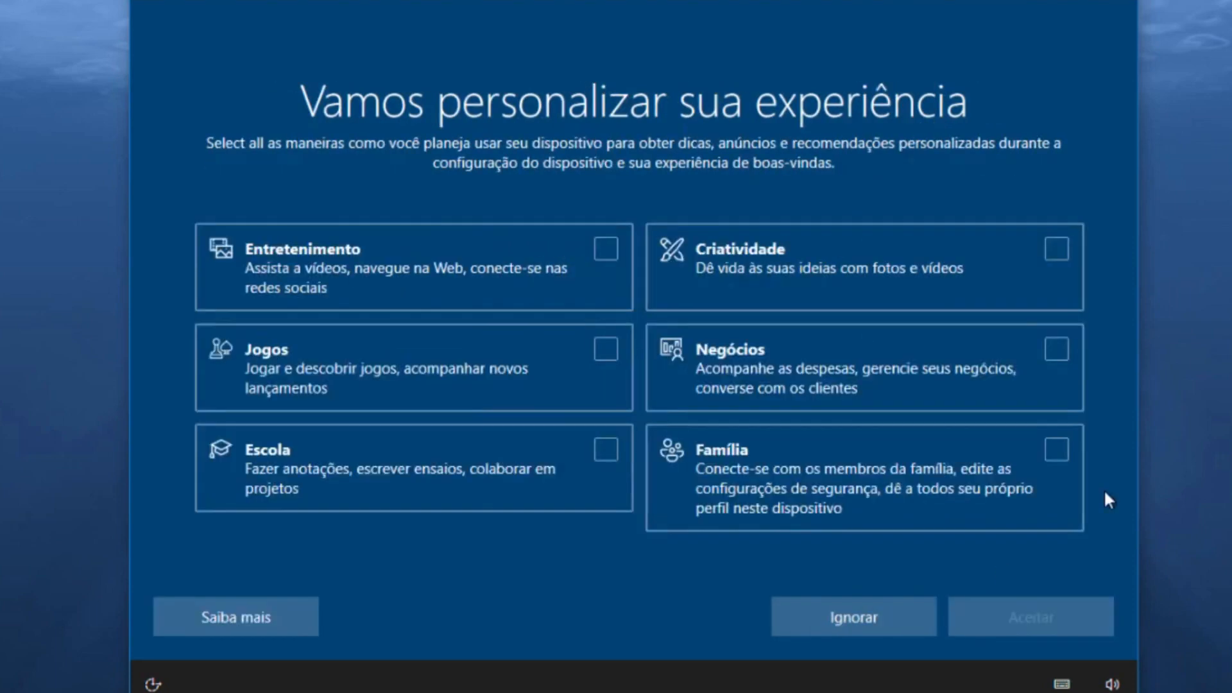
# - Skip the personalized experience choices and decline Cortana's help for now
pyautogui.click(824, 624)
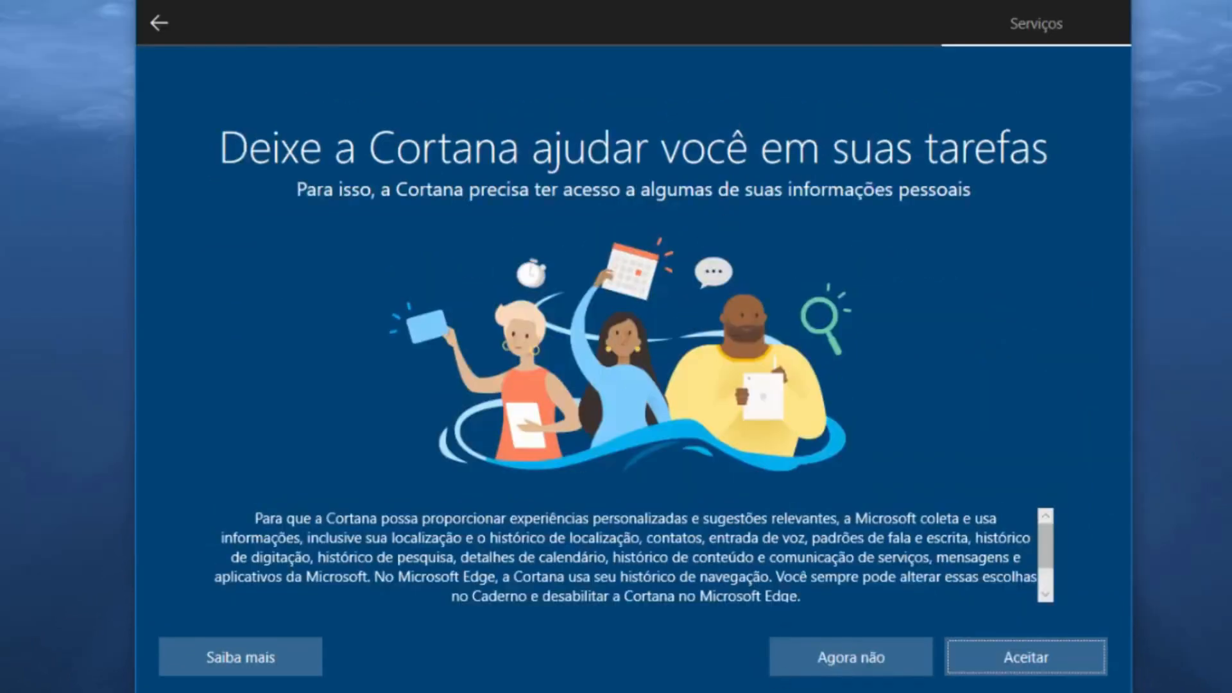
pyautogui.click(853, 657)
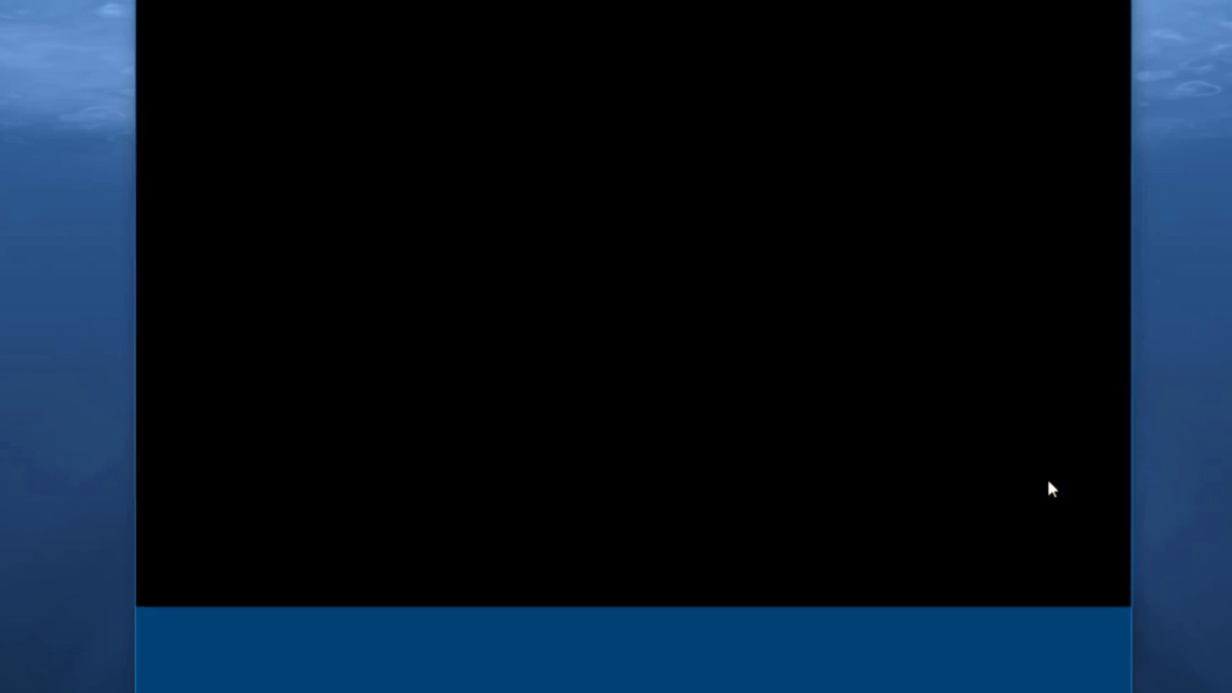